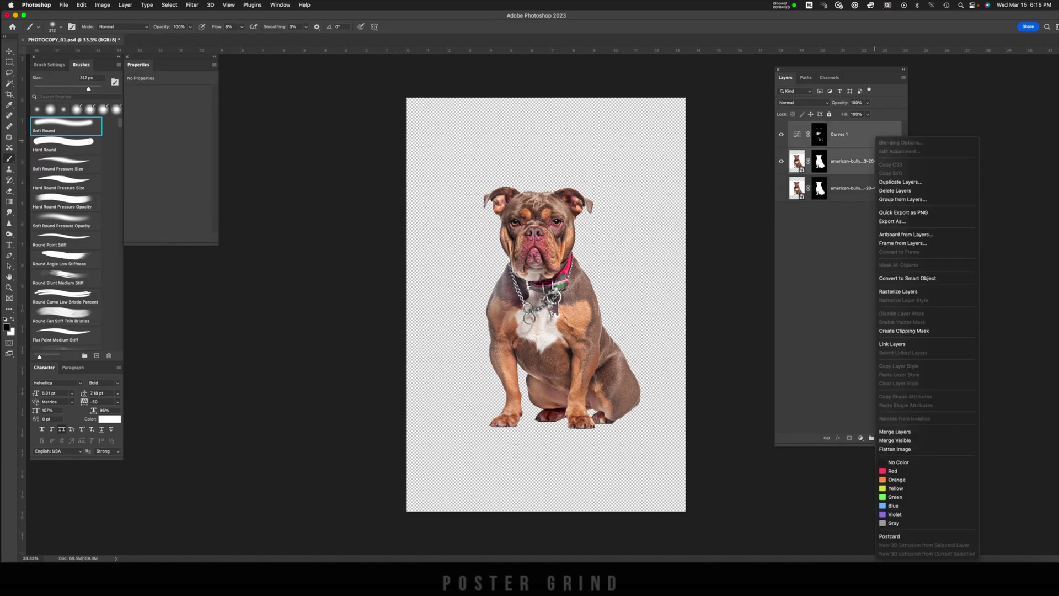
# Convert the selected layers to a smart object and apply Curves that lift the highlights and deepen the shadows.
pyautogui.press('super+m')
pyautogui.moveTo(199, 146); pyautogui.dragTo(199, 141)
pyautogui.moveTo(152, 193); pyautogui.dragTo(151, 197)
pyautogui.click(321, 104)
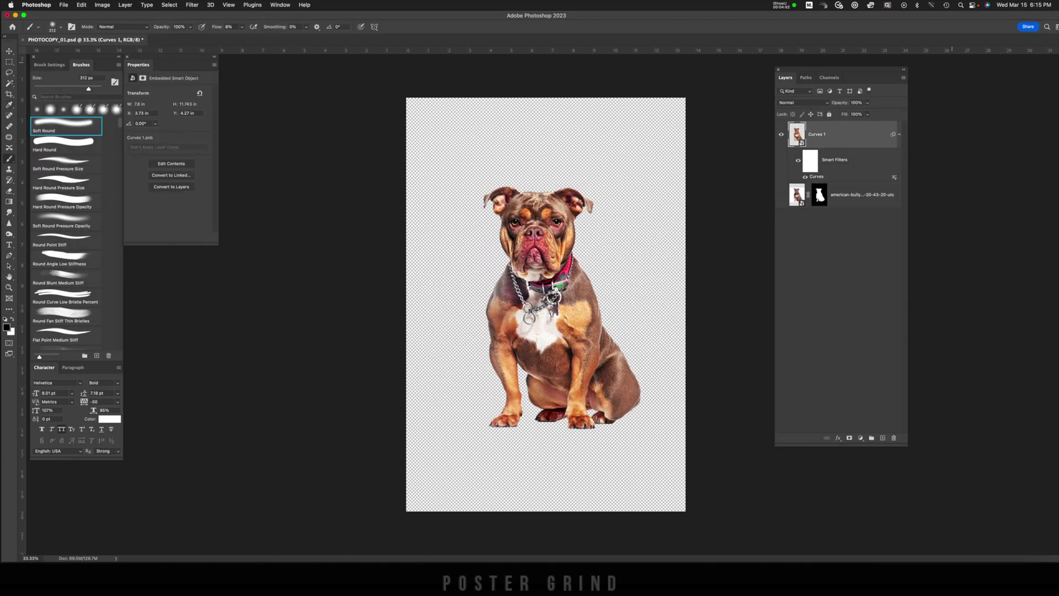
# Duplicate the Curves 1 layer, apply a High Pass filter to the copy and blend it with Overlay.
pyautogui.press('super+j')
pyautogui.click(192, 4)
pyautogui.click(331, 186)
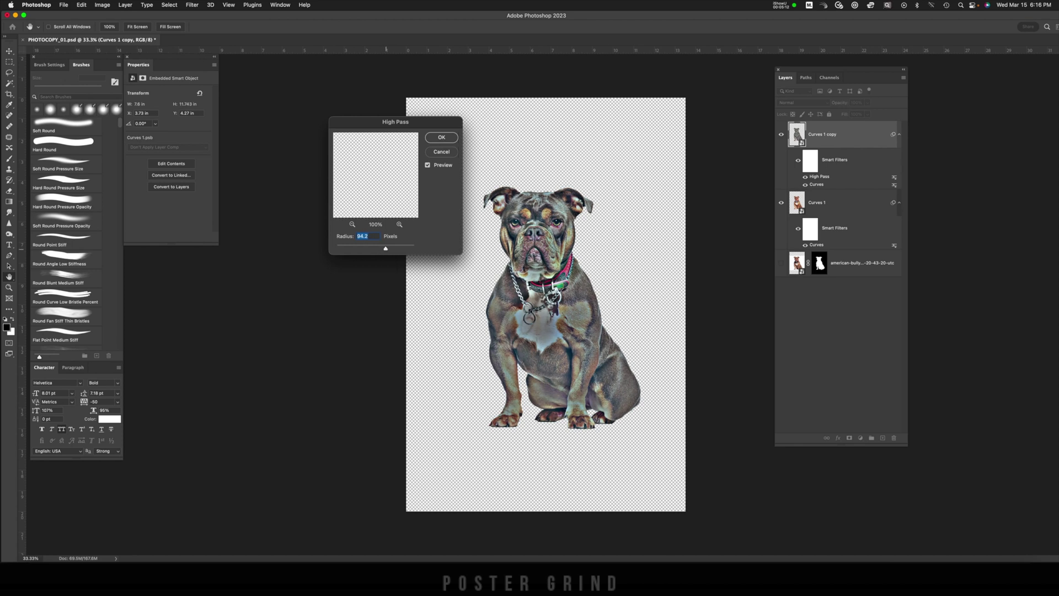
pyautogui.click(363, 237)
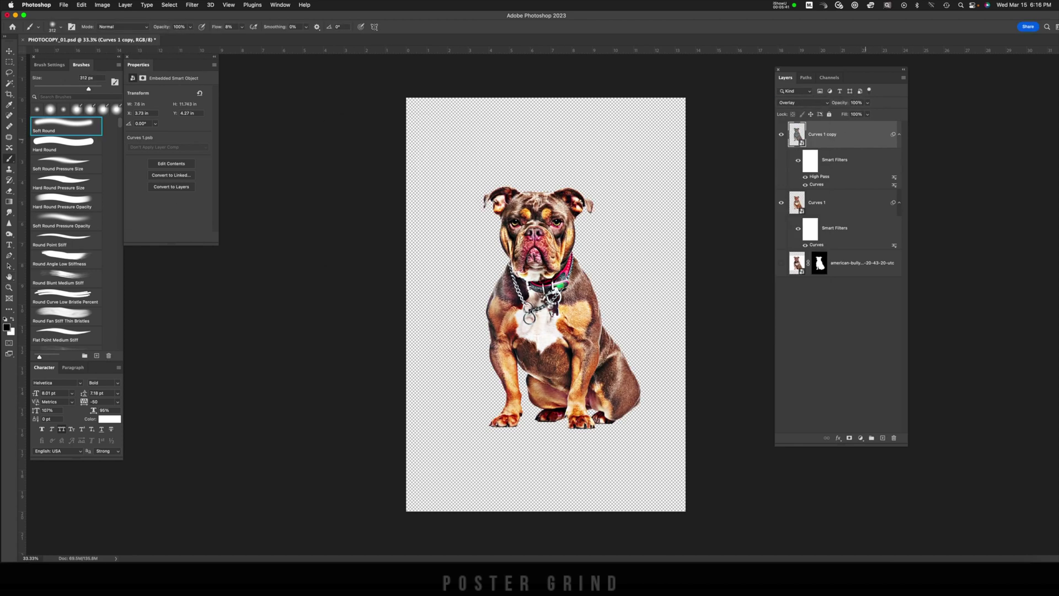
# Combine the two Curves layers into one smart object and apply the Stamp filter with Light/Dark Balance 7 and Smoothness 3.
pyautogui.keyDown('shift'); pyautogui.click(817, 202); pyautogui.keyUp('shift')
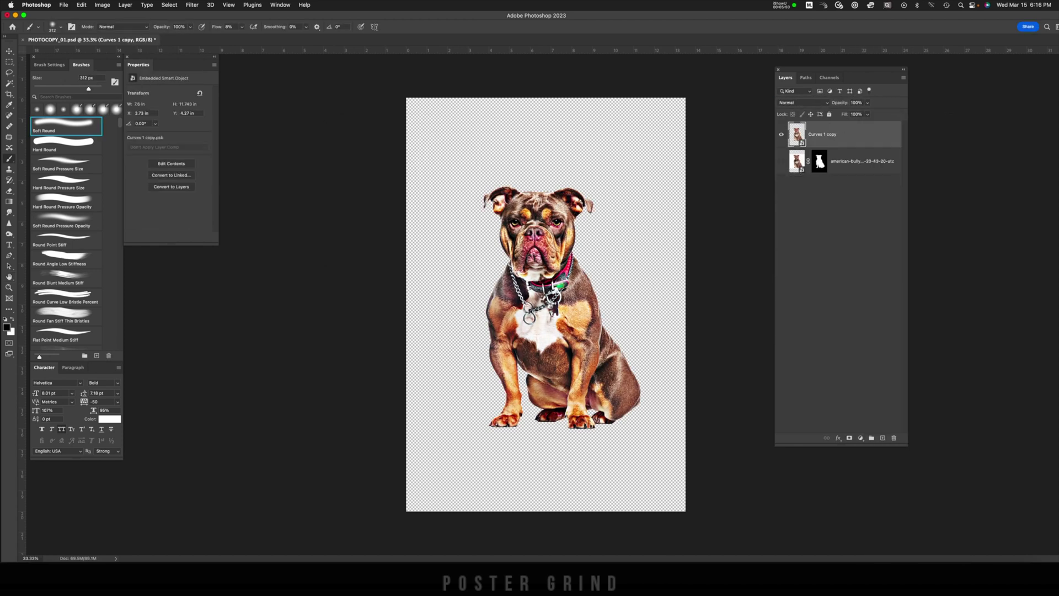
pyautogui.click(192, 4)
pyautogui.click(204, 52)
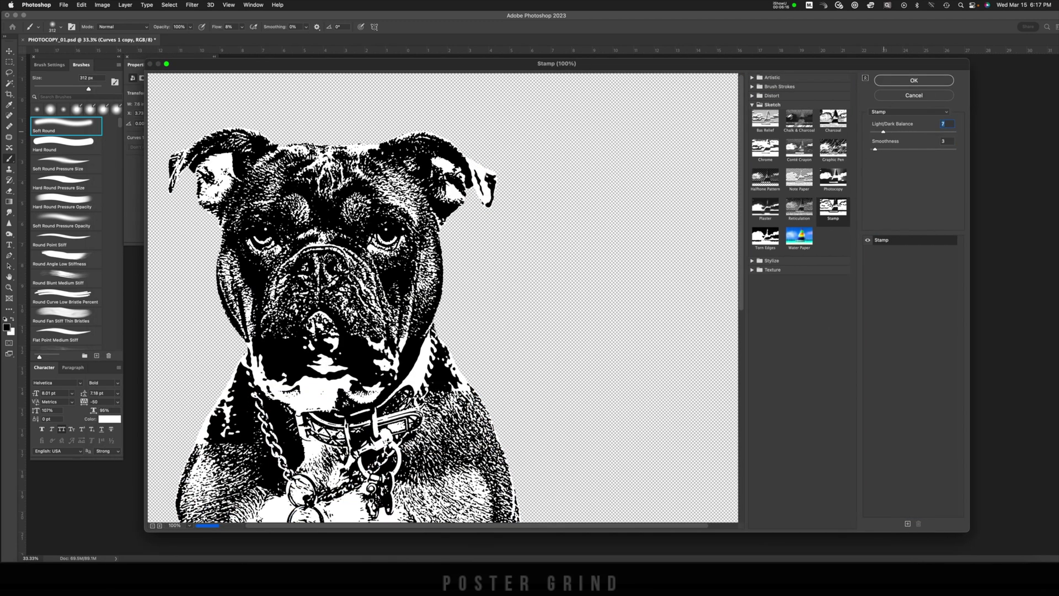
pyautogui.hotkey('ctrl', '-')
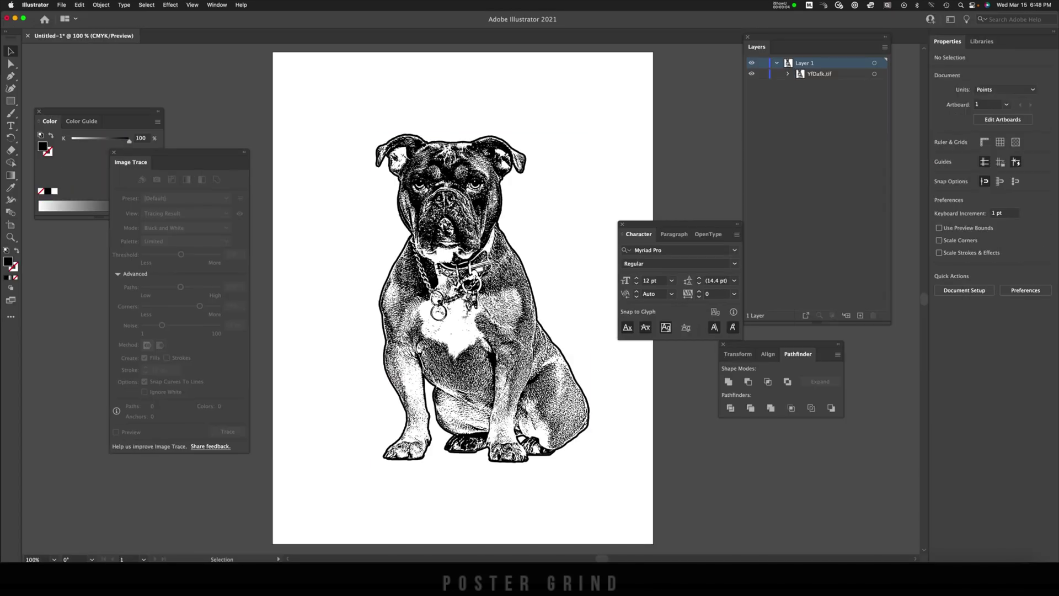
# In Illustrator, image-trace the dog in black and white with 16 px noise and Ignore White enabled, and expand the tracing.
pyautogui.click(217, 5)
pyautogui.click(482, 297)
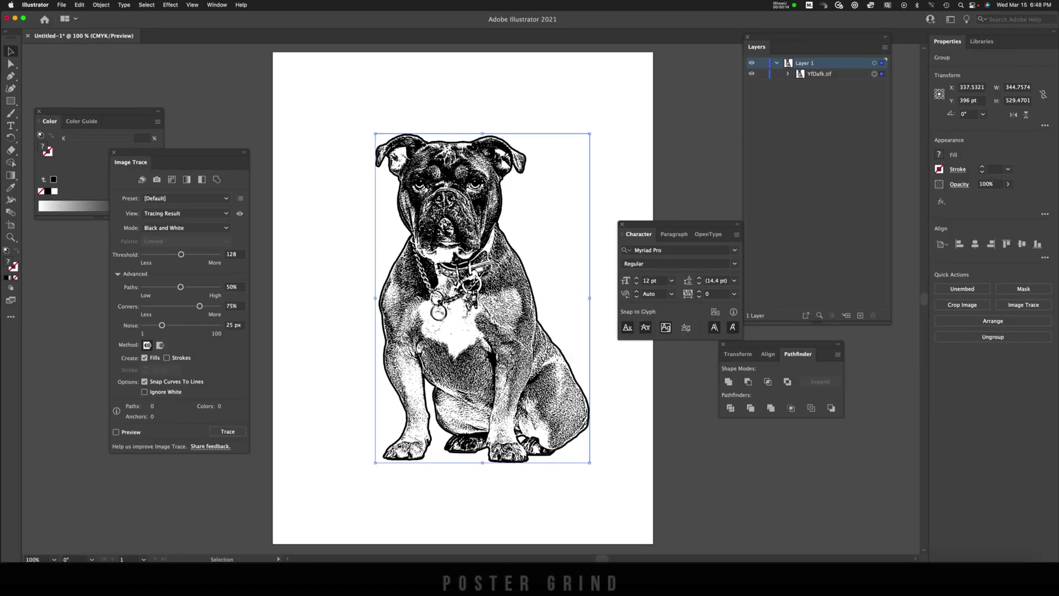
pyautogui.click(227, 431)
pyautogui.click(642, 307)
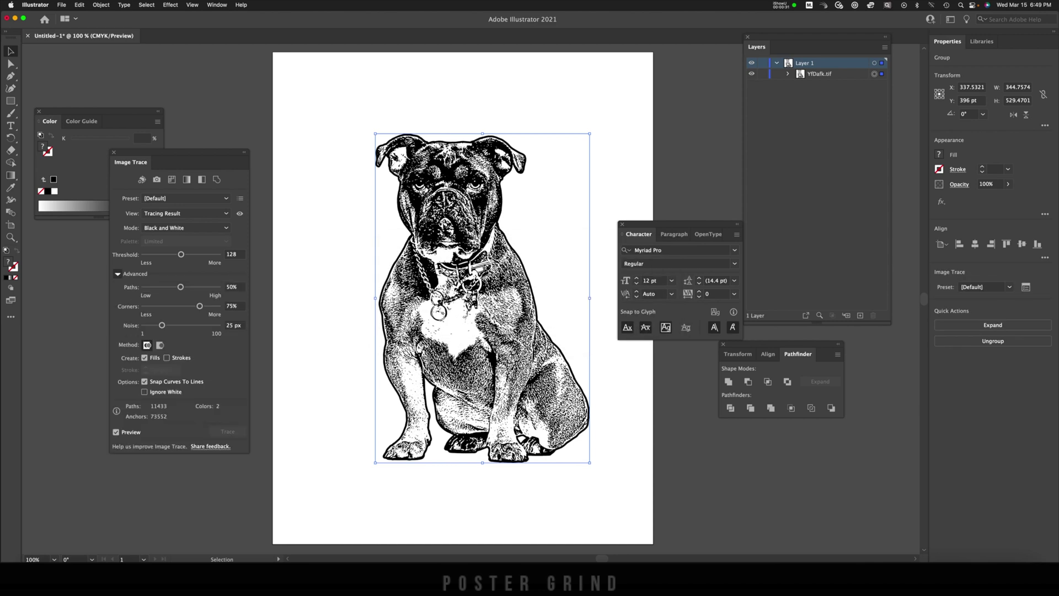
pyautogui.moveTo(162, 325); pyautogui.dragTo(155, 325)
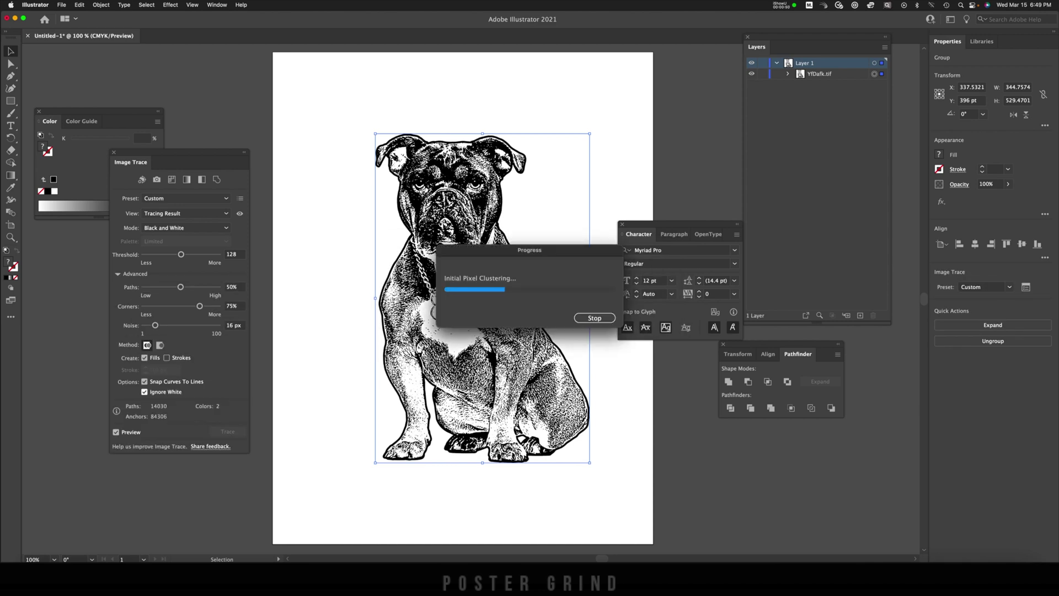
pyautogui.click(993, 325)
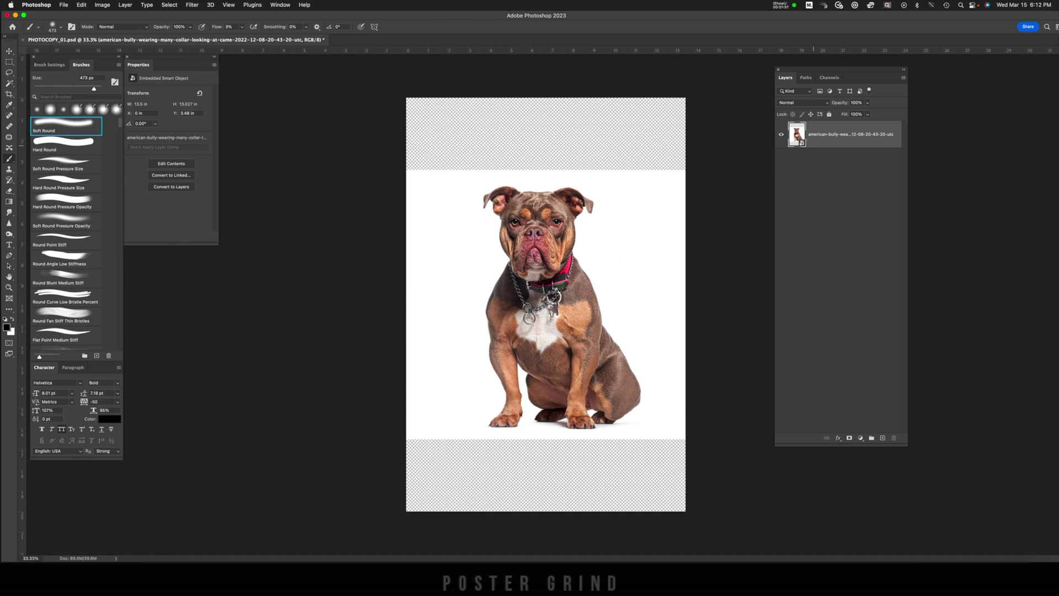
# Select the dog as the subject and add a layer mask that hides the white background.
pyautogui.click(169, 5)
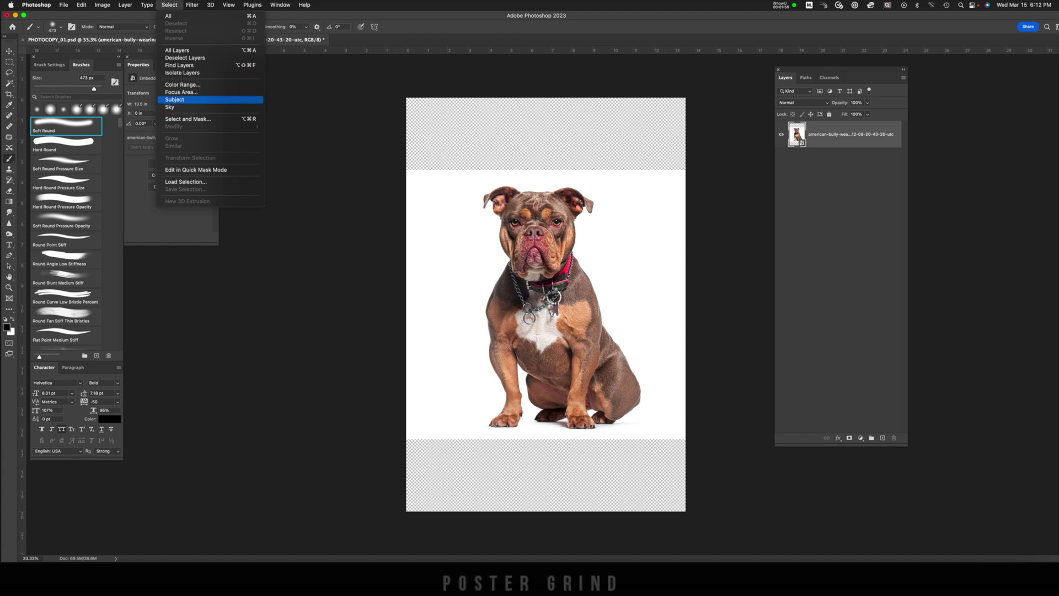
pyautogui.click(176, 99)
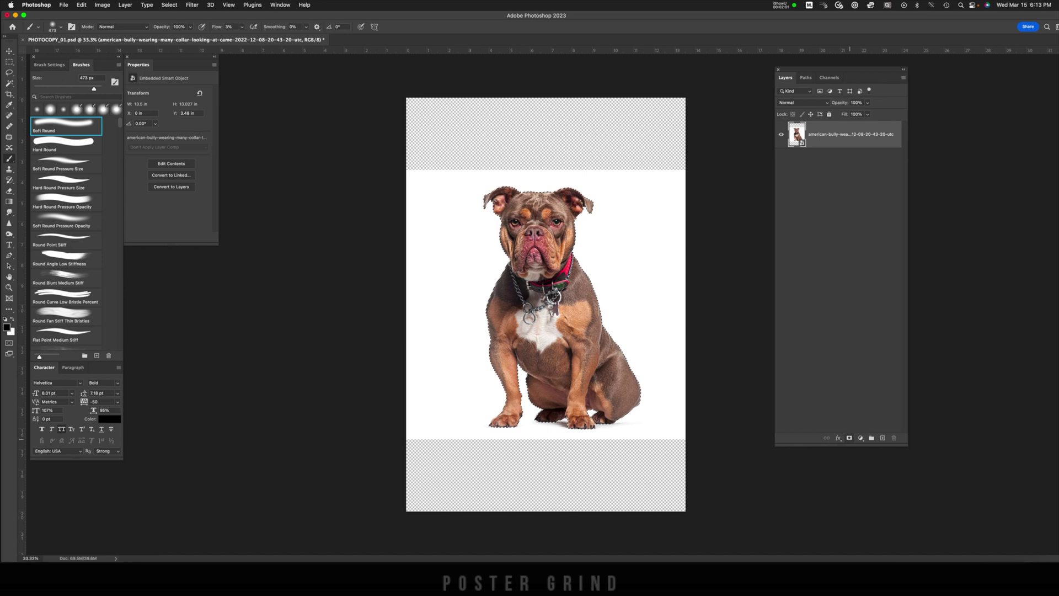
pyautogui.click(849, 438)
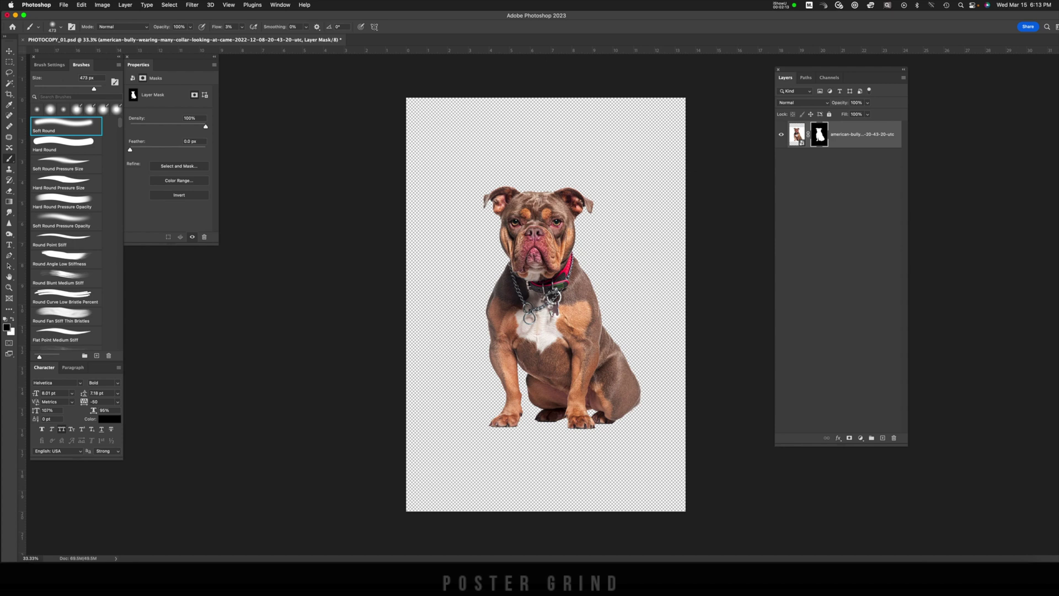
# Tighten the dog's layer mask with the Minimum filter at a 2-pixel radius, preserving squareness.
pyautogui.click(192, 5)
pyautogui.moveTo(198, 178)
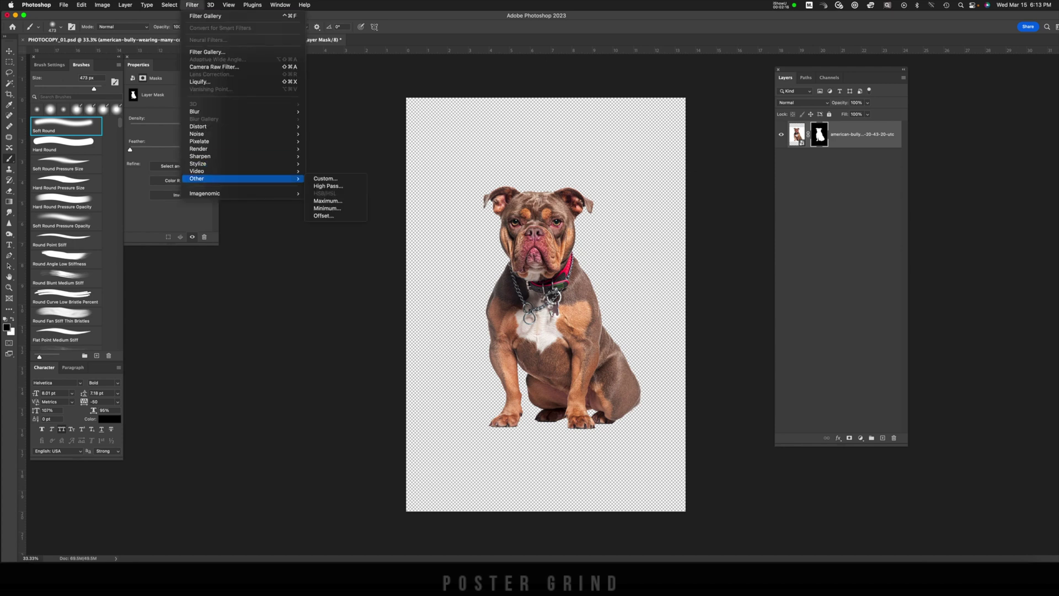
pyautogui.click(328, 208)
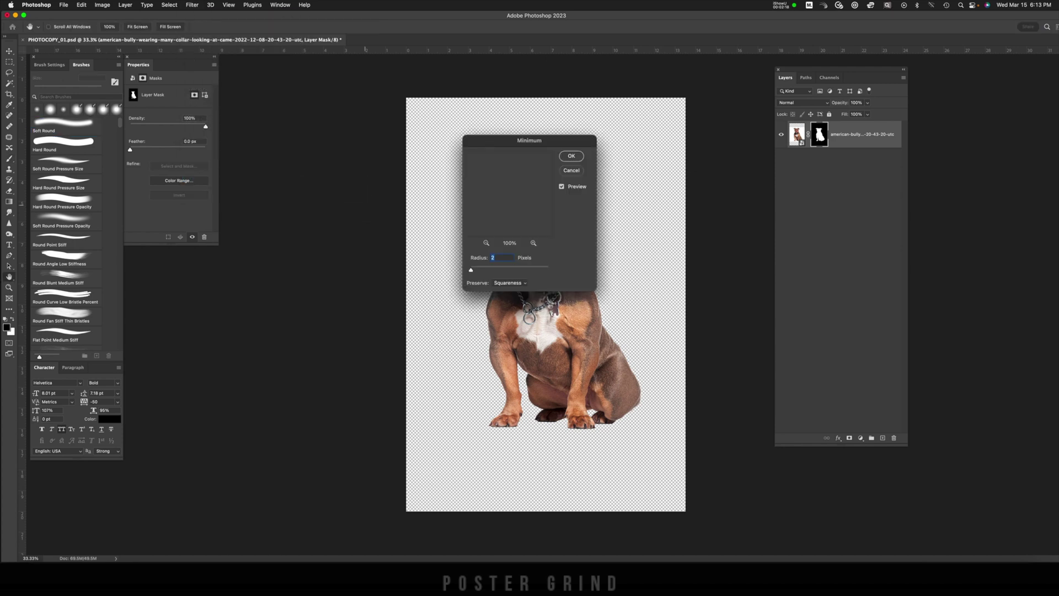
pyautogui.moveTo(529, 140); pyautogui.dragTo(434, 98)
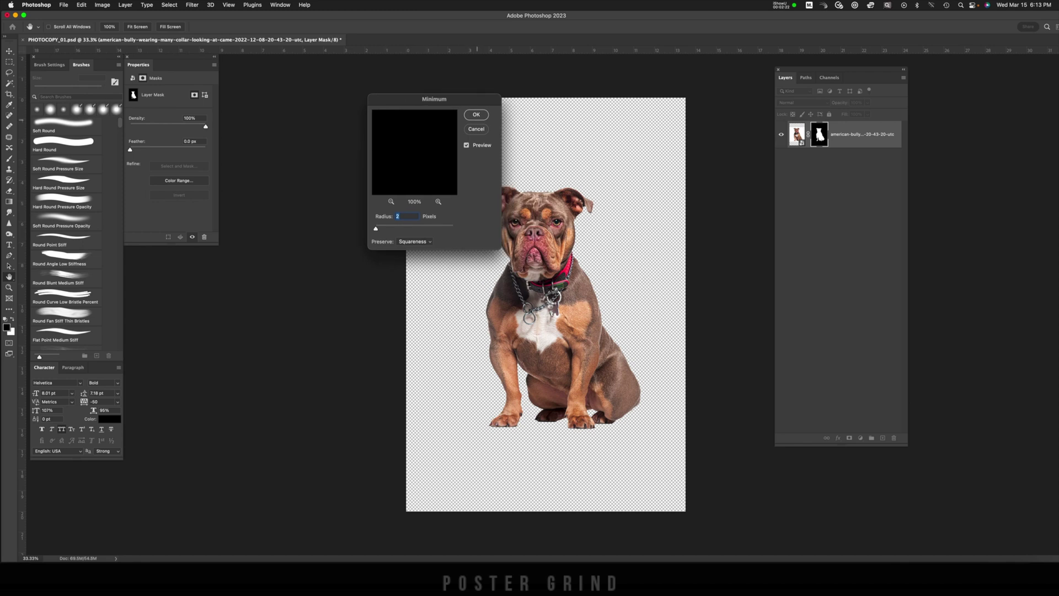
pyautogui.press('Return')
pyautogui.press('b')
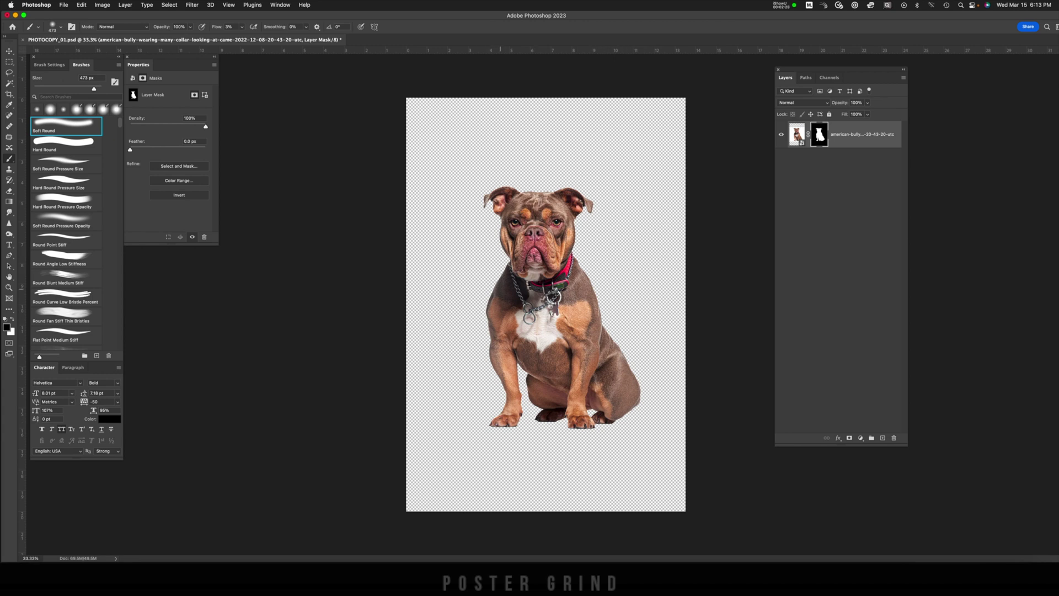
# Duplicate the masked dog layer and hide the original underneath.
pyautogui.click(796, 134)
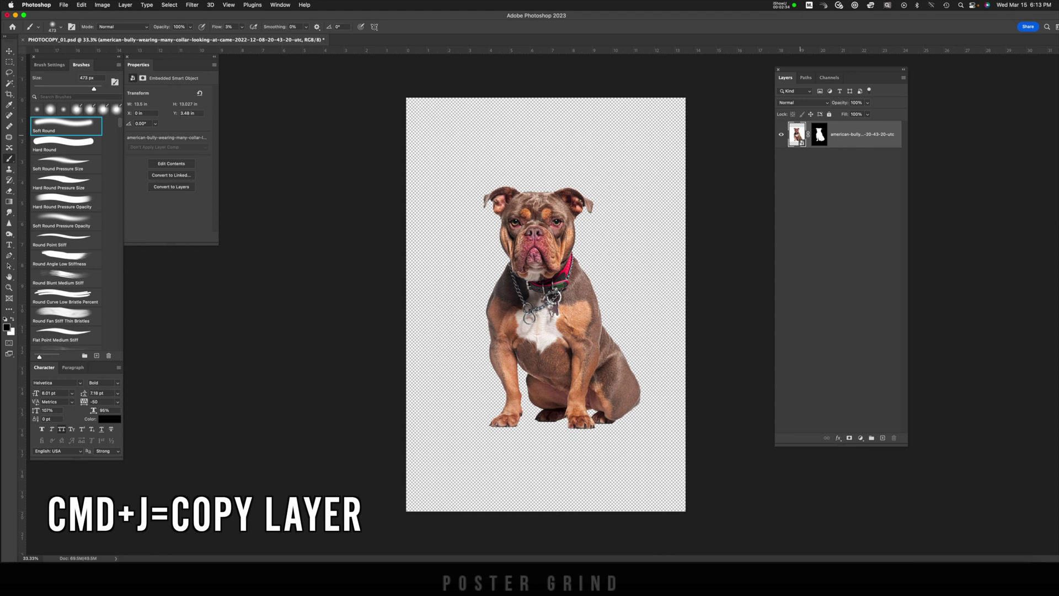
pyautogui.press('super+j')
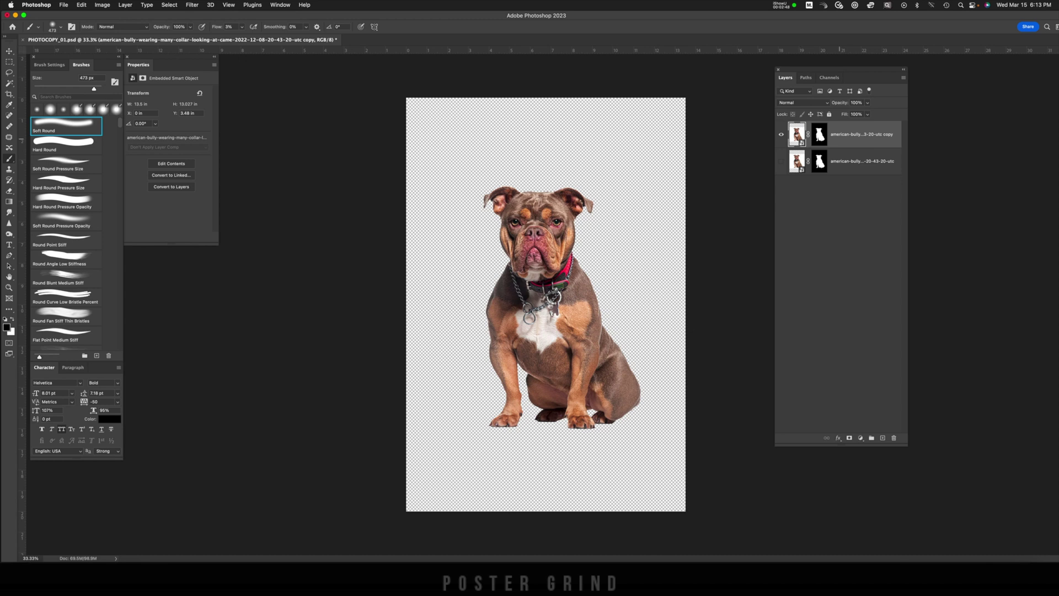
pyautogui.rightClick(840, 134)
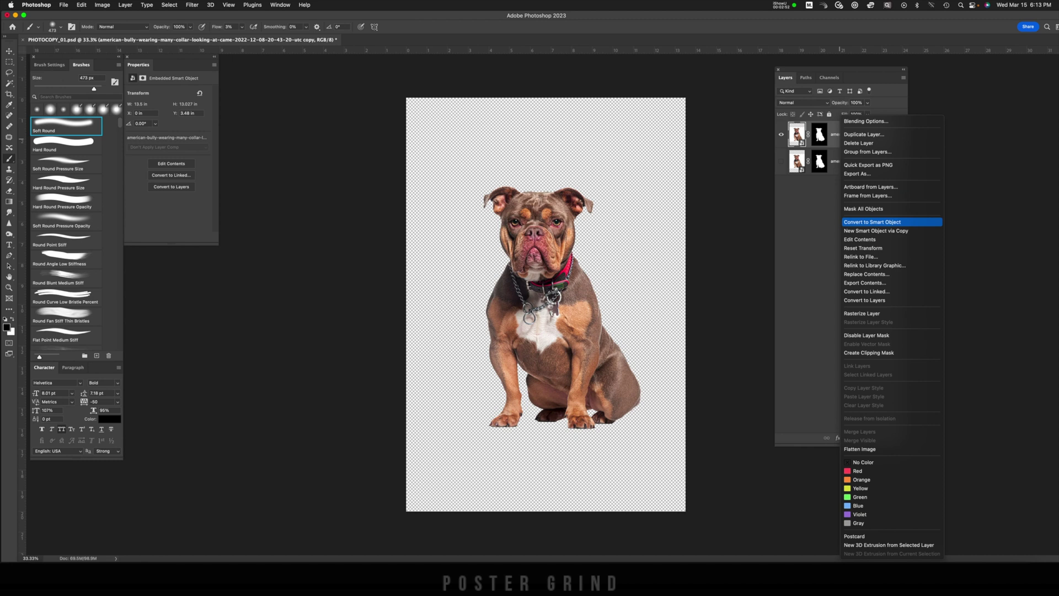
pyautogui.click(871, 221)
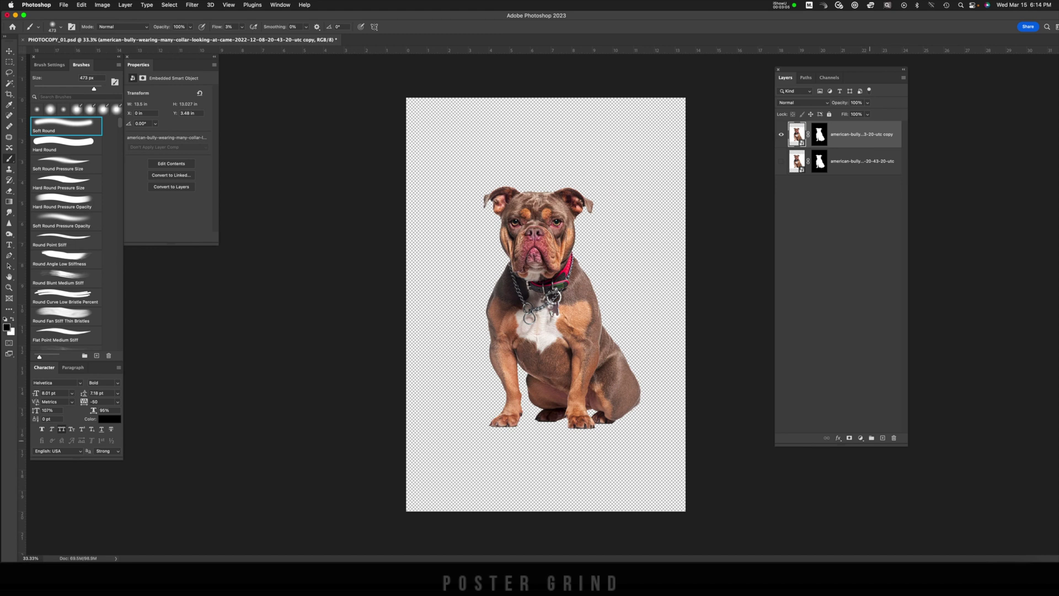
# Add a Curves adjustment layer that strongly brightens the image and invert its mask to black.
pyautogui.click(860, 437)
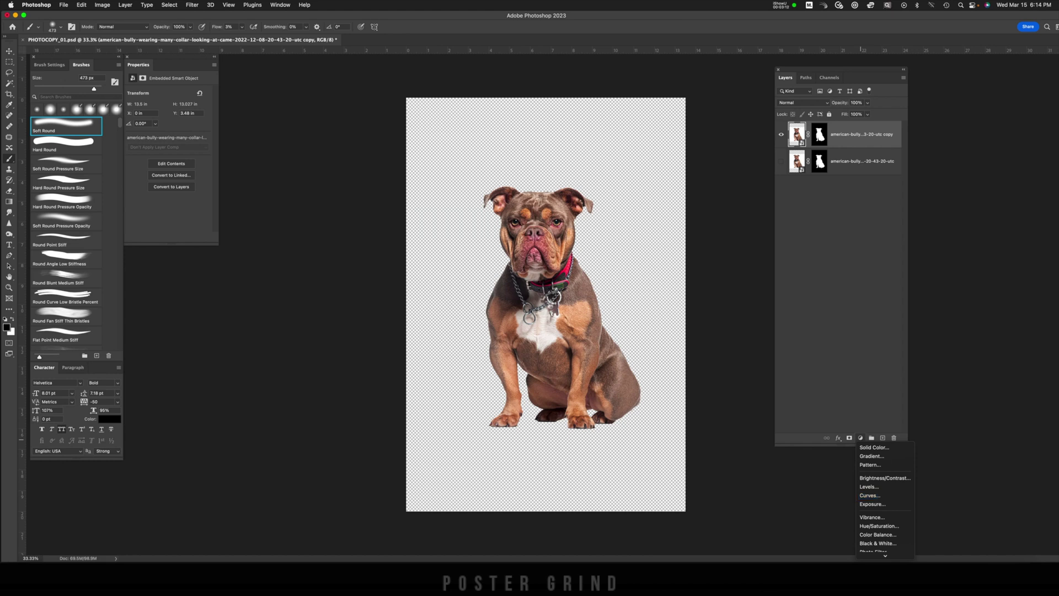
pyautogui.click(880, 495)
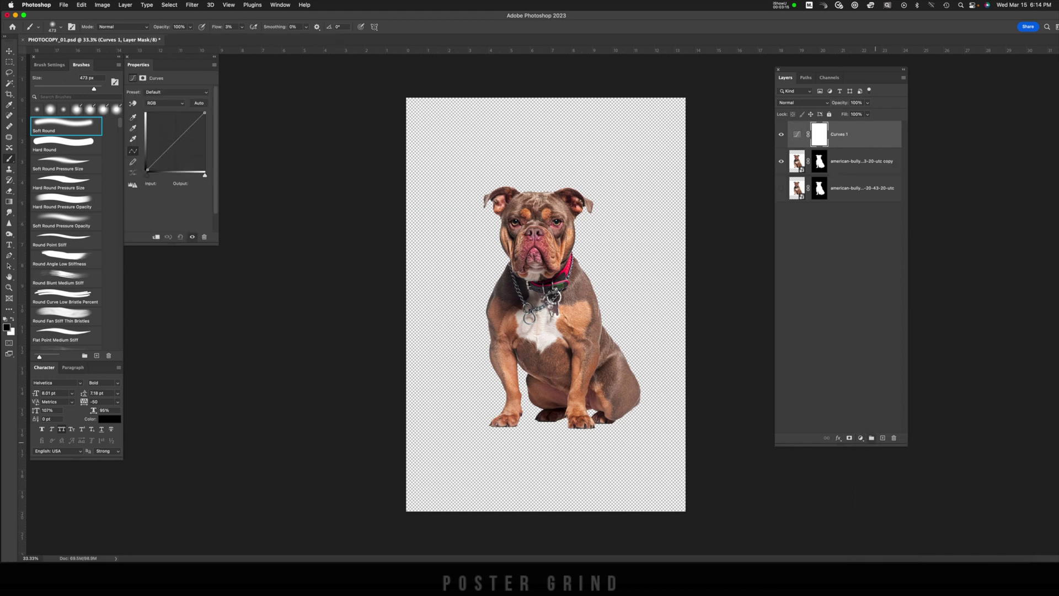
pyautogui.moveTo(167, 150); pyautogui.dragTo(164, 128)
pyautogui.click(820, 137)
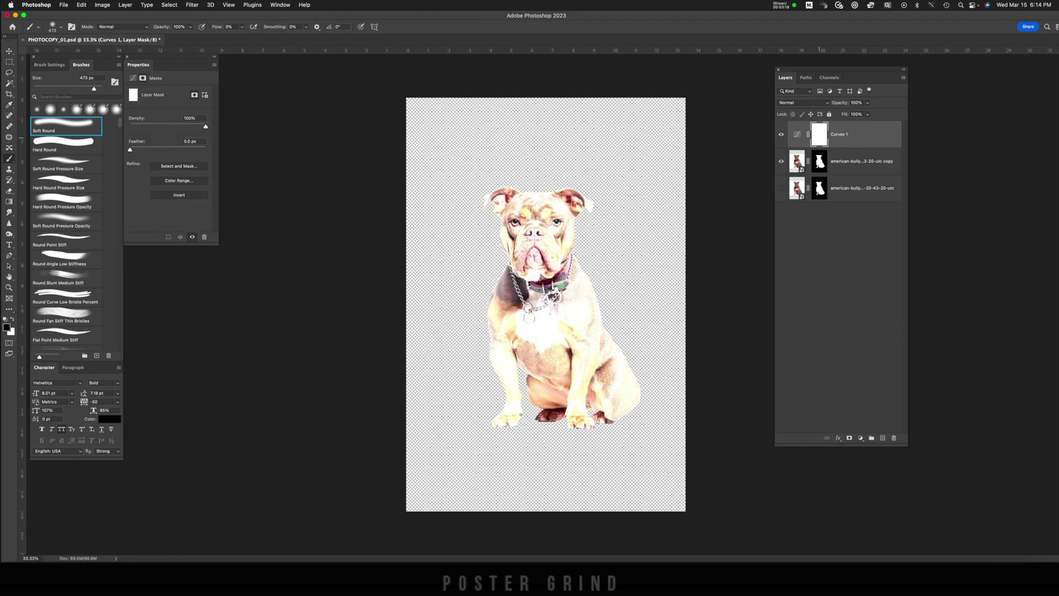
pyautogui.press('super+i')
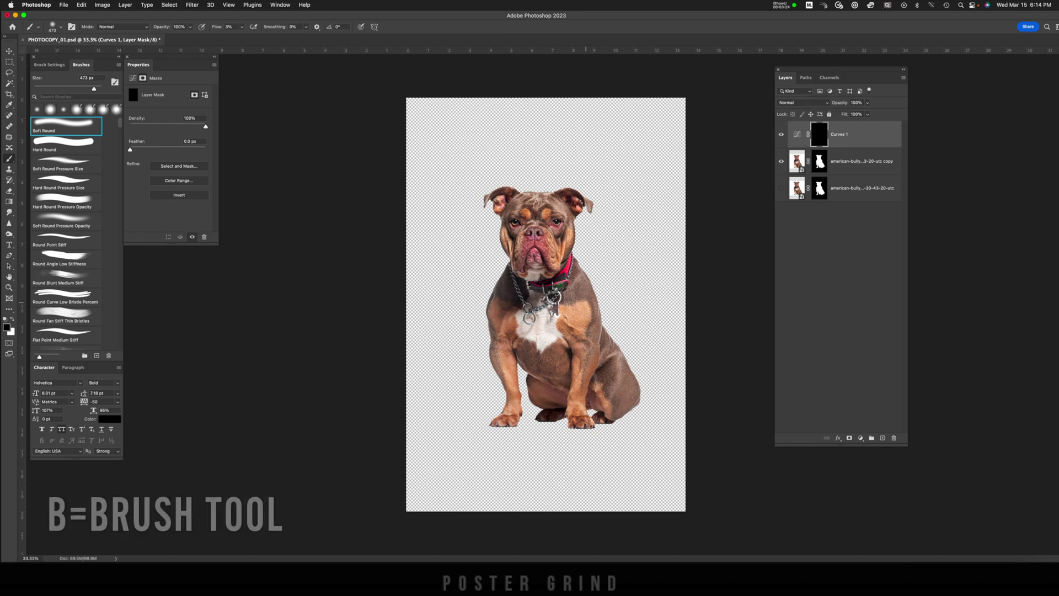
# Paint white on the Curves mask with a soft 600 px brush to lighten the dark fur around the neck chain.
pyautogui.press(']')
pyautogui.press(']')
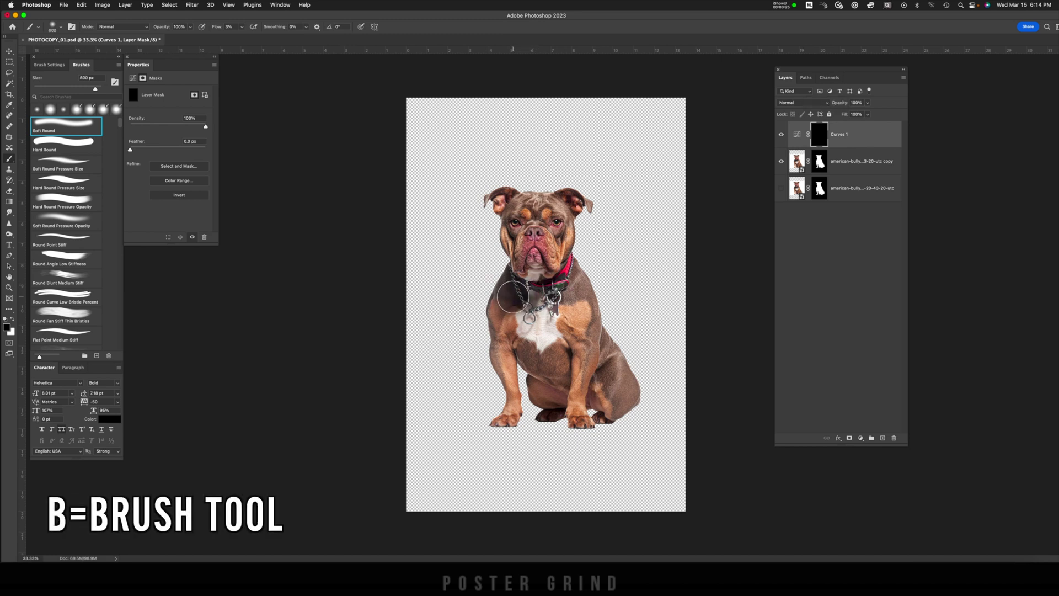
pyautogui.press('x')
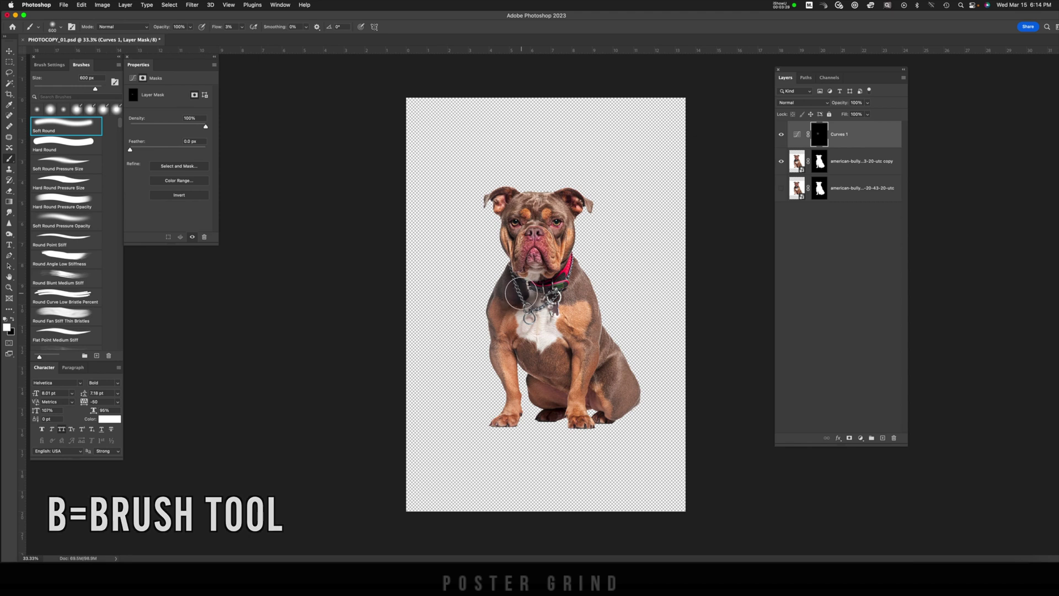
pyautogui.moveTo(521, 300); pyautogui.dragTo(510, 278)
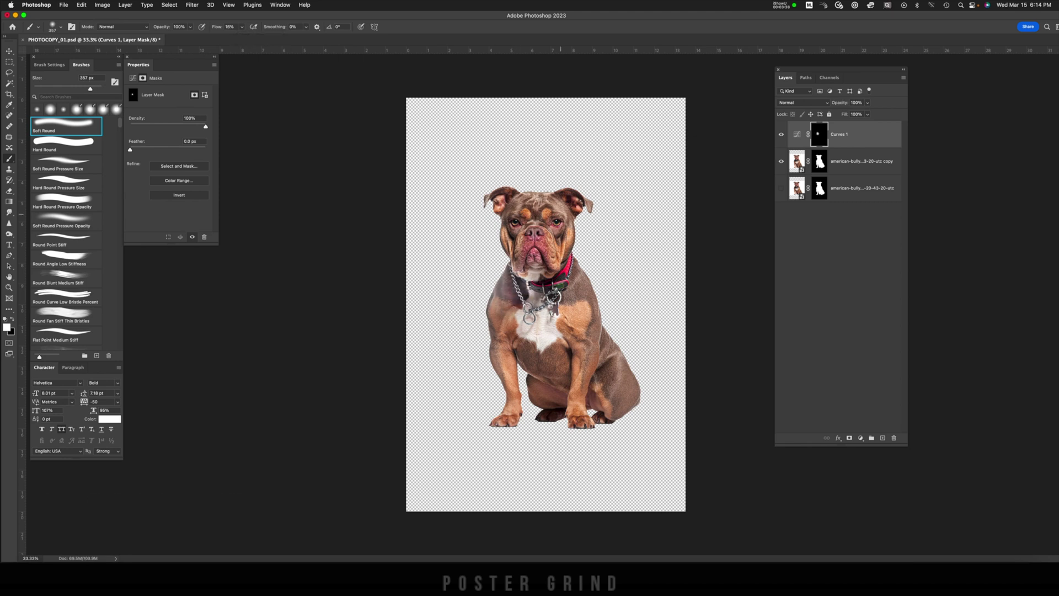
# Undo the stroke beside the ear, lower the brush flow to 8% and brighten the dark areas at both ears on the mask.
pyautogui.moveTo(561, 214); pyautogui.dragTo(569, 201)
pyautogui.press('super+z')
pyautogui.click(242, 26)
pyautogui.click(576, 203)
pyautogui.click(505, 202)
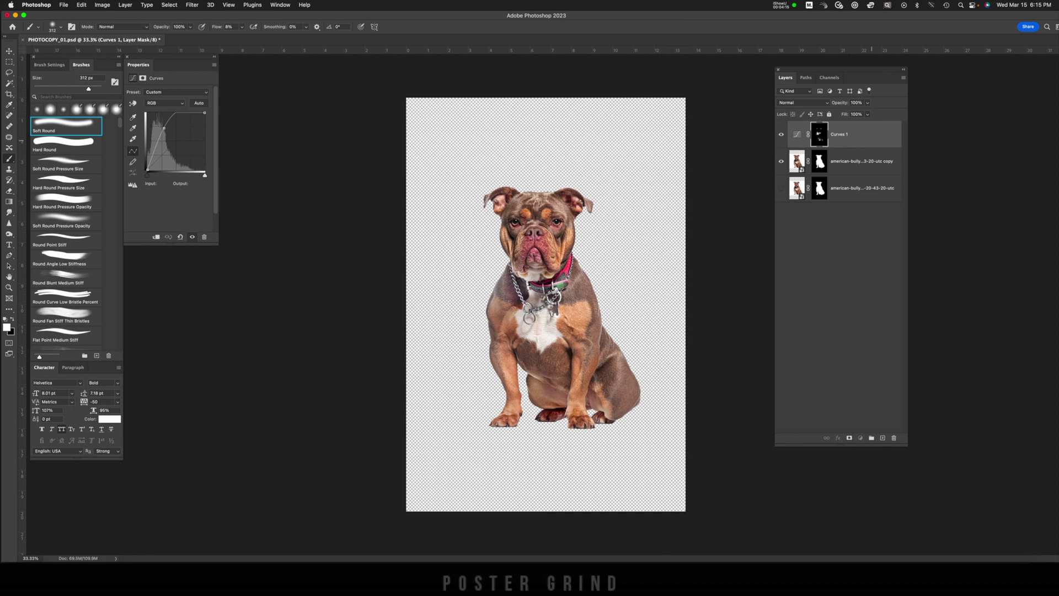
# Combine the Curves 1 adjustment and the dog copy layer into a single smart object.
pyautogui.keyDown('shift'); pyautogui.click(885, 168); pyautogui.keyUp('shift')
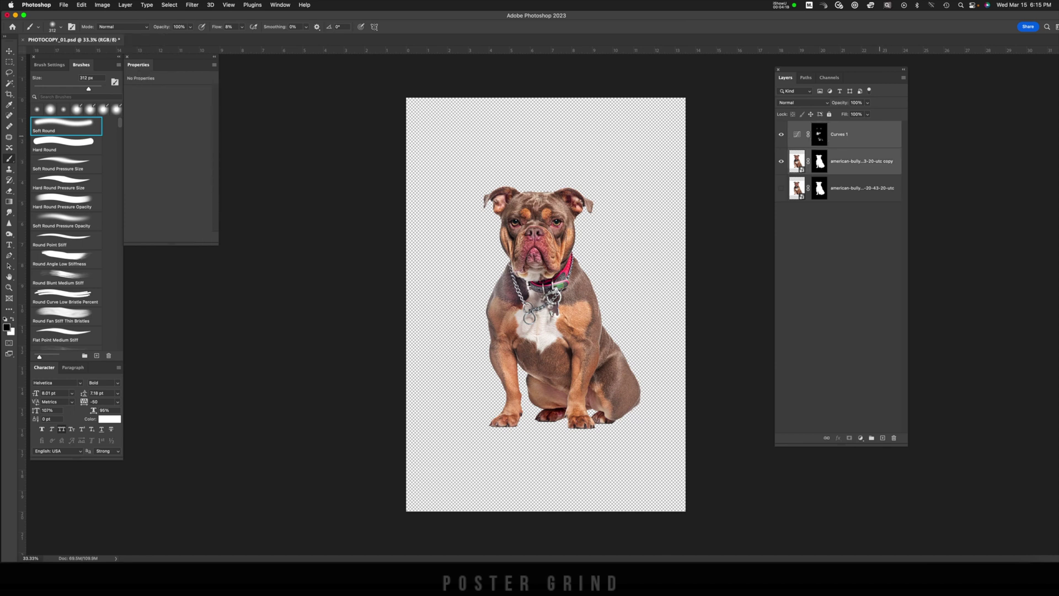
pyautogui.rightClick(875, 138)
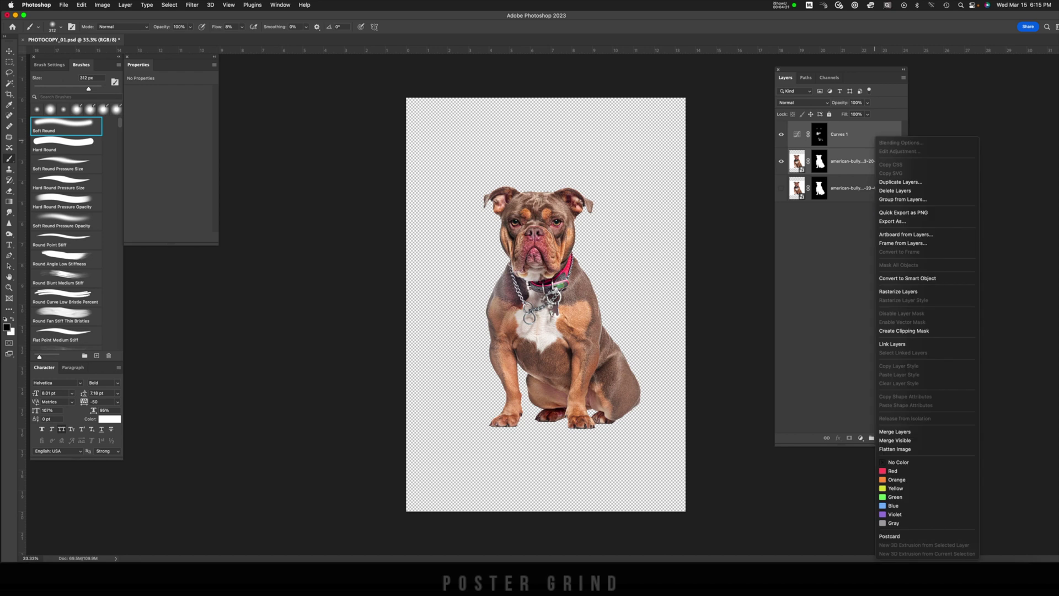
pyautogui.click(926, 278)
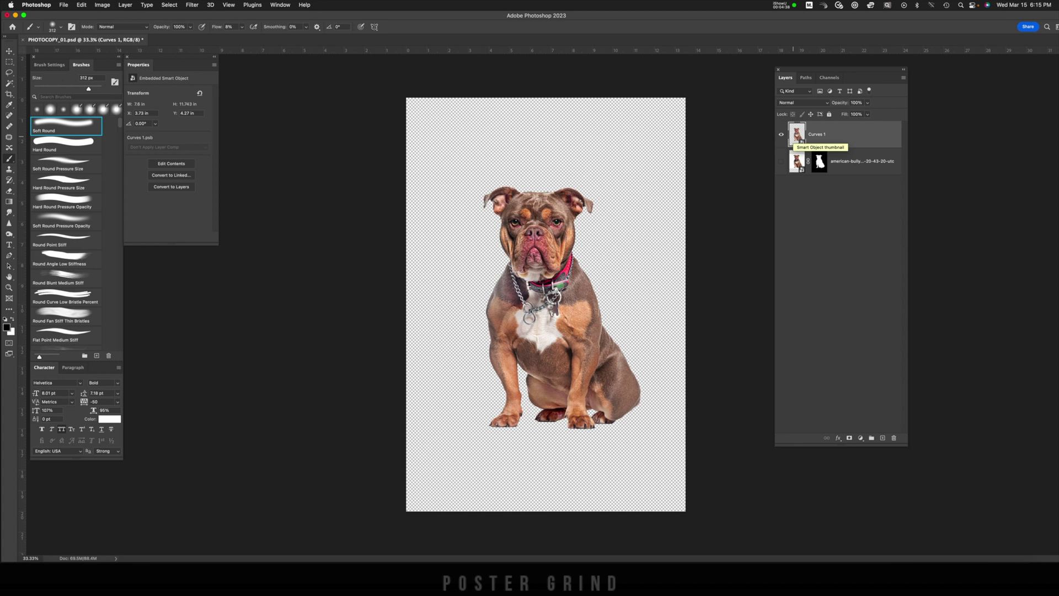
# Boost the smart object's contrast with an S-shaped Curves filter and duplicate the filtered layer.
pyautogui.press('super+m')
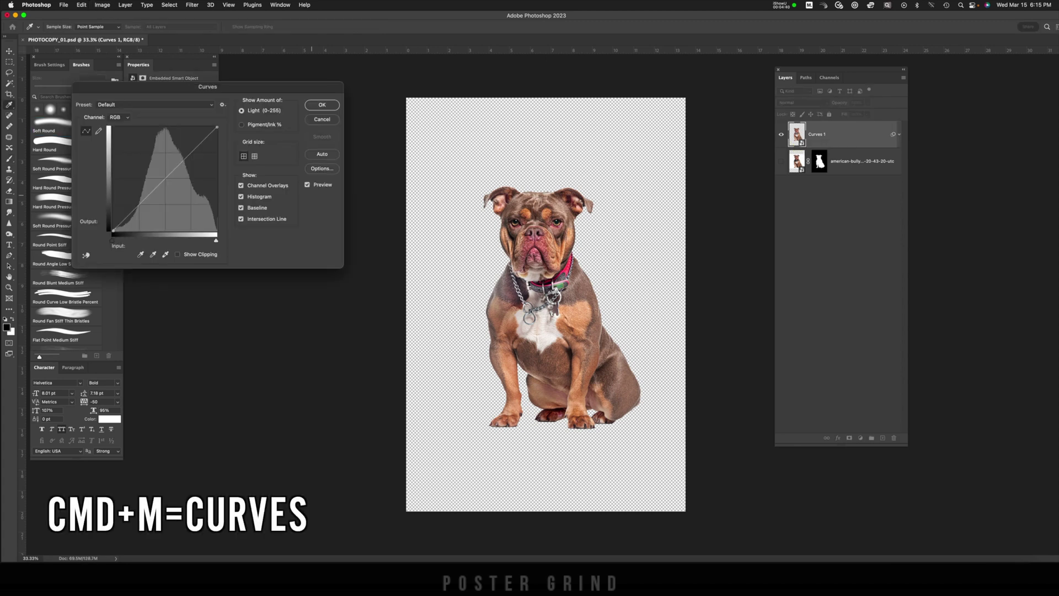
pyautogui.moveTo(198, 146); pyautogui.dragTo(198, 139)
pyautogui.moveTo(153, 186); pyautogui.dragTo(152, 196)
pyautogui.click(331, 105)
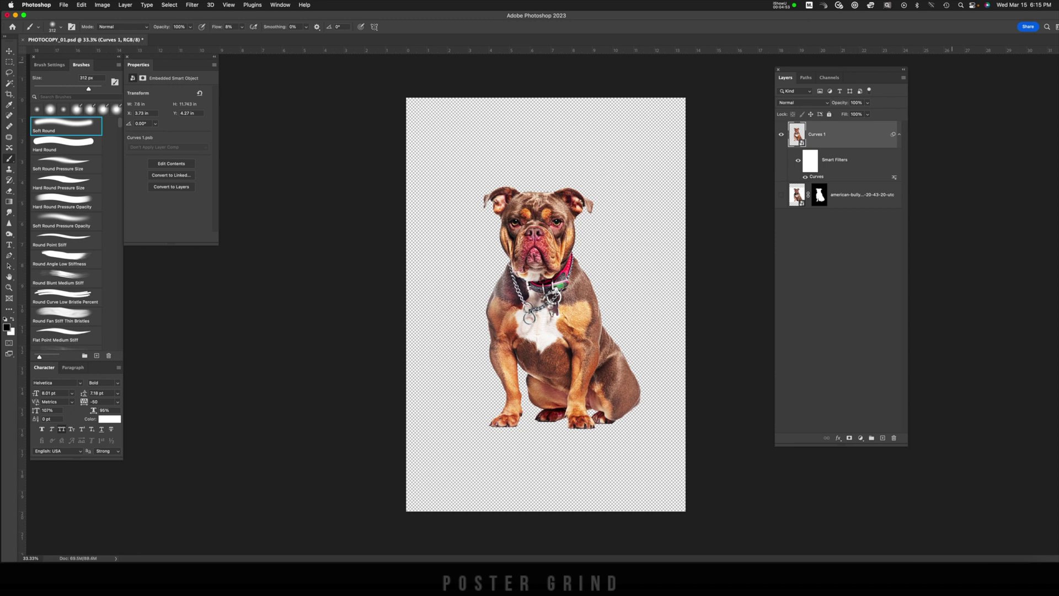
pyautogui.press('super+j')
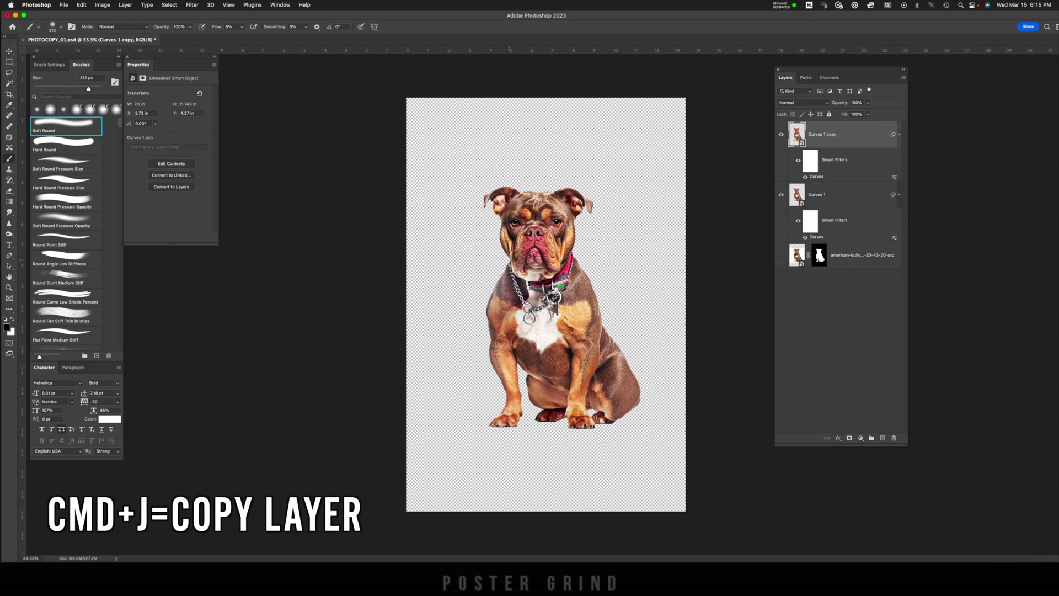
# Apply a High Pass filter with a radius of about 100 pixels to the Curves 1 copy layer.
pyautogui.click(191, 5)
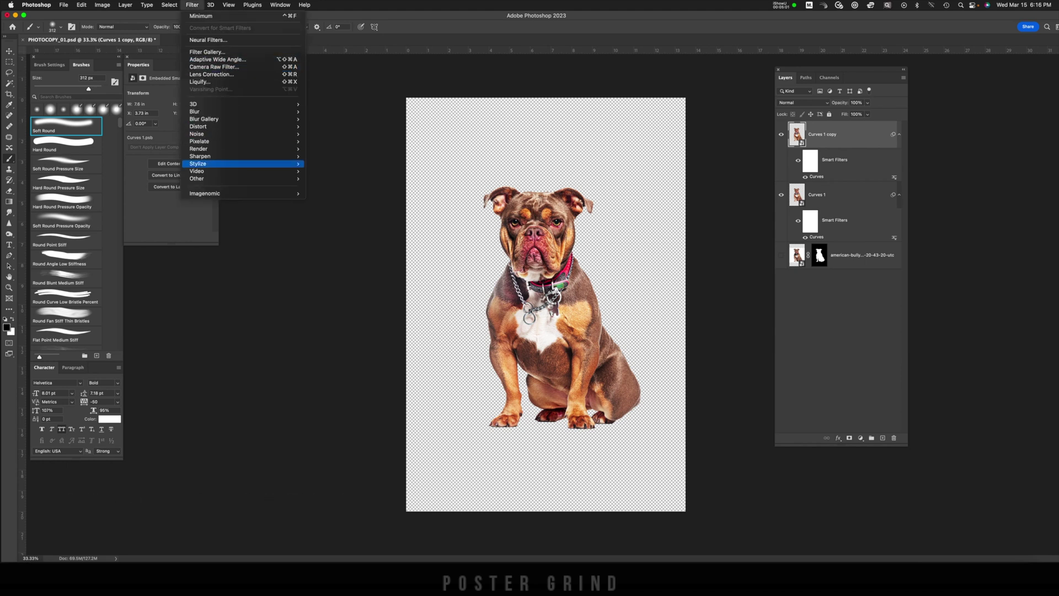
pyautogui.moveTo(197, 178)
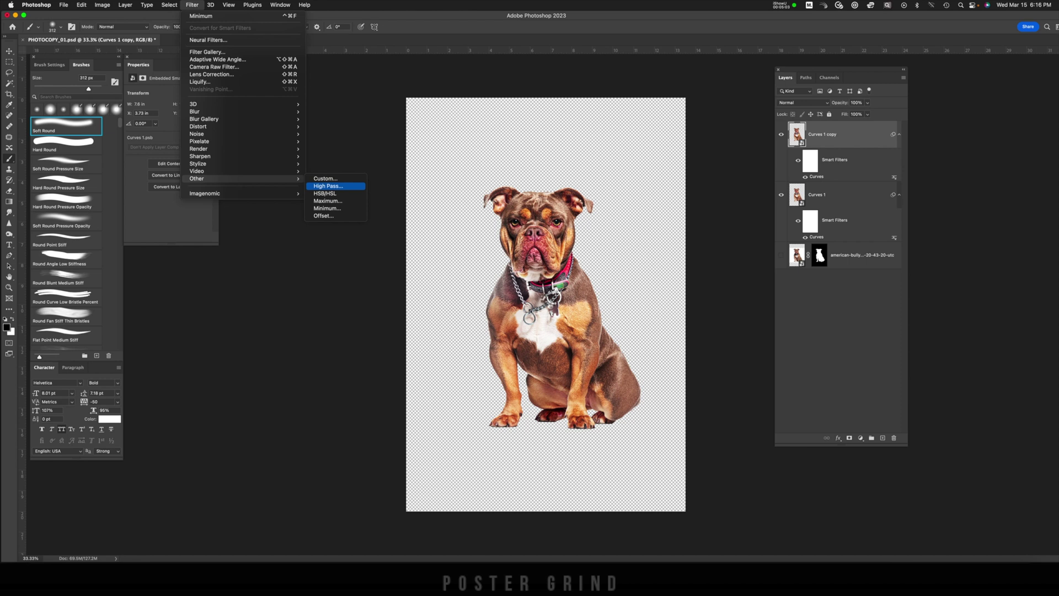
pyautogui.click(329, 186)
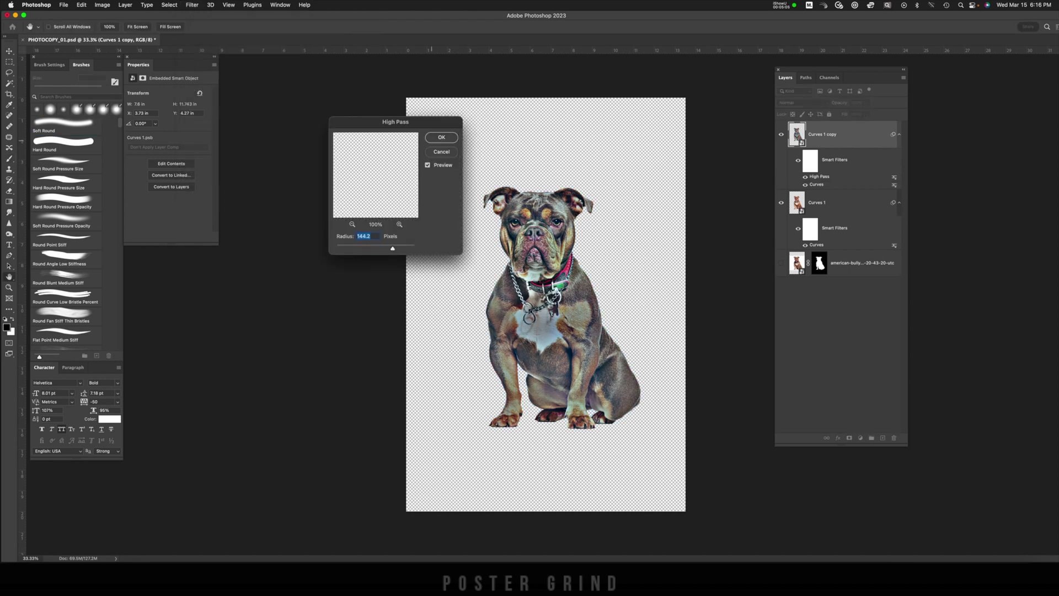
pyautogui.moveTo(392, 249); pyautogui.dragTo(386, 248)
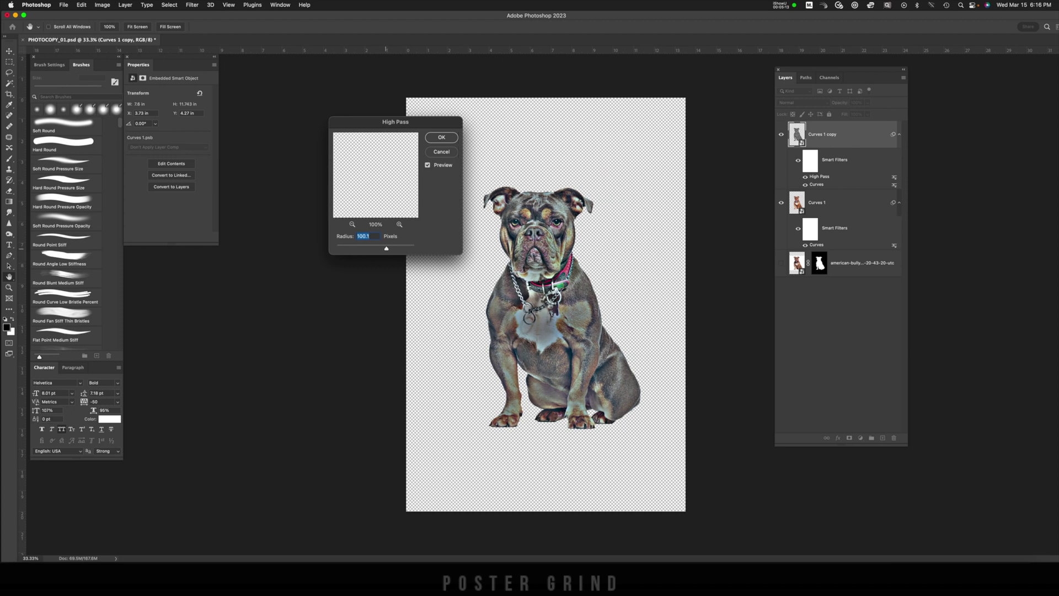
pyautogui.press('Return')
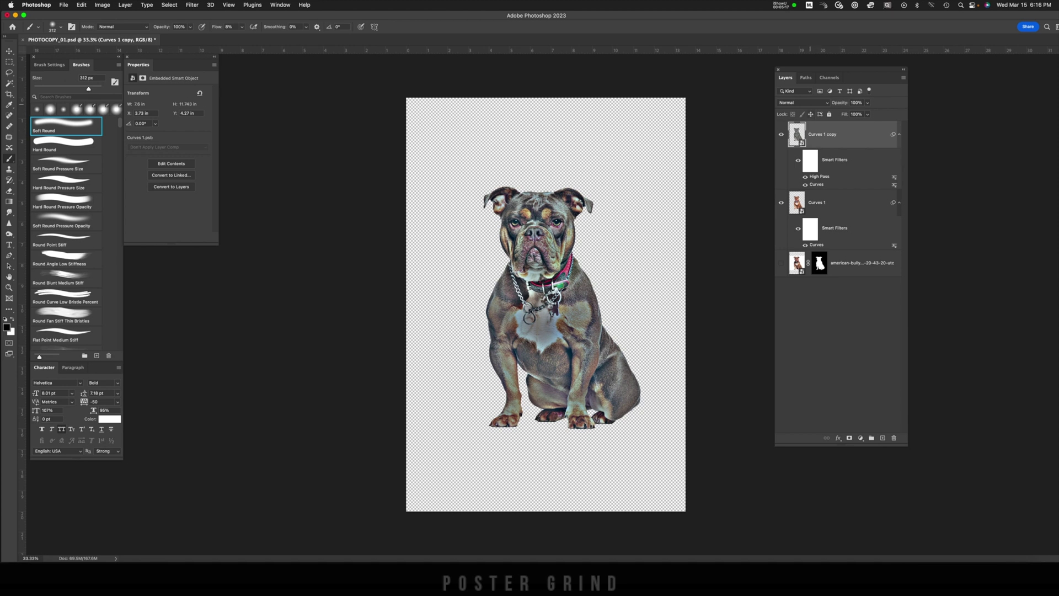
# Set the Curves 1 copy layer's blend mode to Overlay and compare the image with and without it.
pyautogui.click(809, 104)
pyautogui.click(790, 210)
pyautogui.click(781, 133)
pyautogui.click(781, 133)
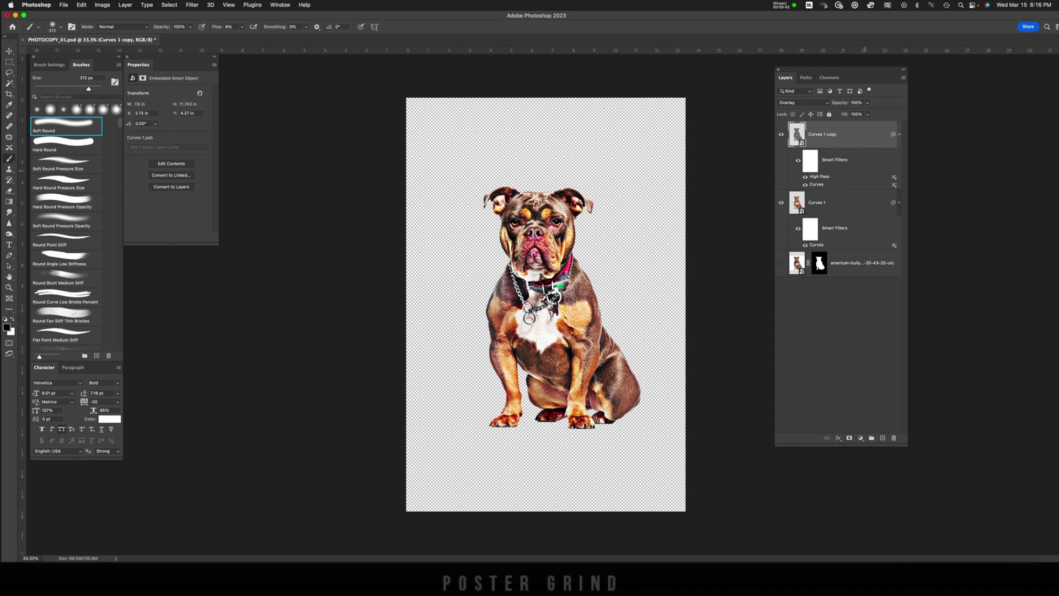
# Combine the Curves 1 copy and Curves 1 layers into a single smart object.
pyautogui.keyDown('shift'); pyautogui.click(859, 202); pyautogui.keyUp('shift')
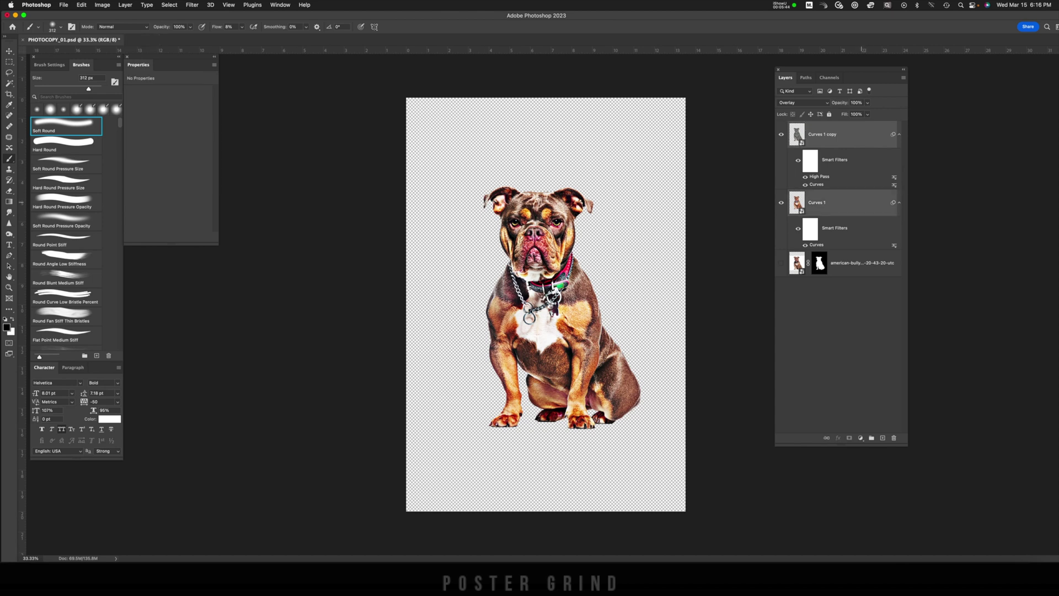
pyautogui.rightClick(860, 203)
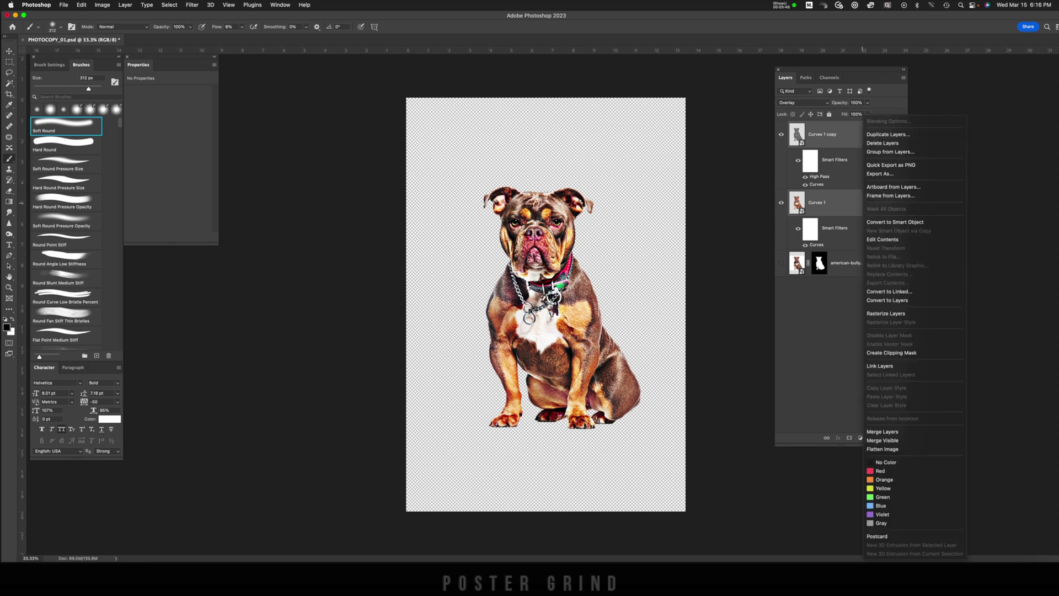
pyautogui.click(877, 221)
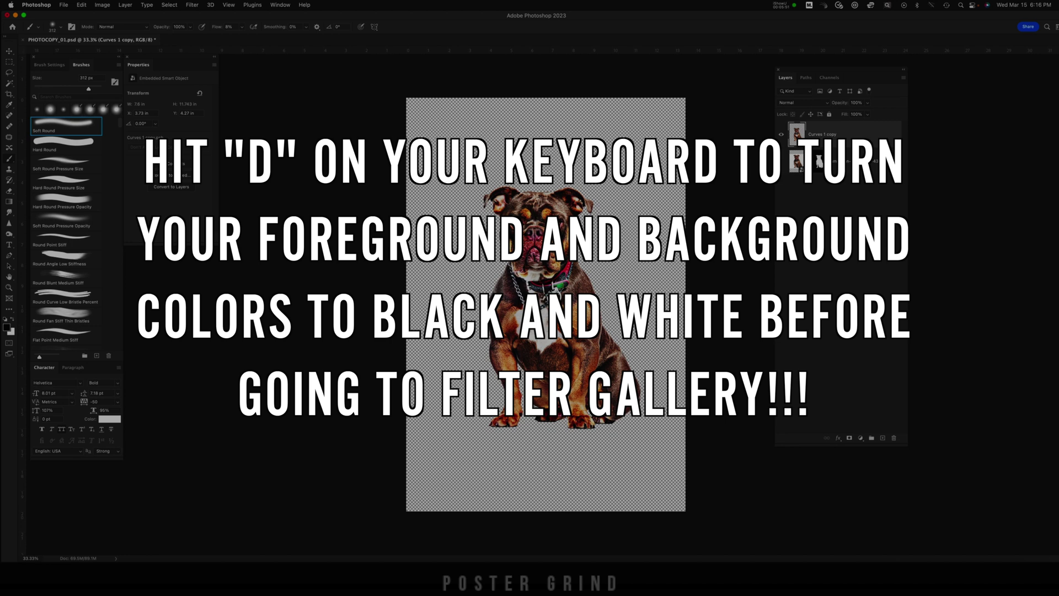
# Preview the Stamp sketch effect from the Filter Gallery on the combined smart object.
pyautogui.click(192, 5)
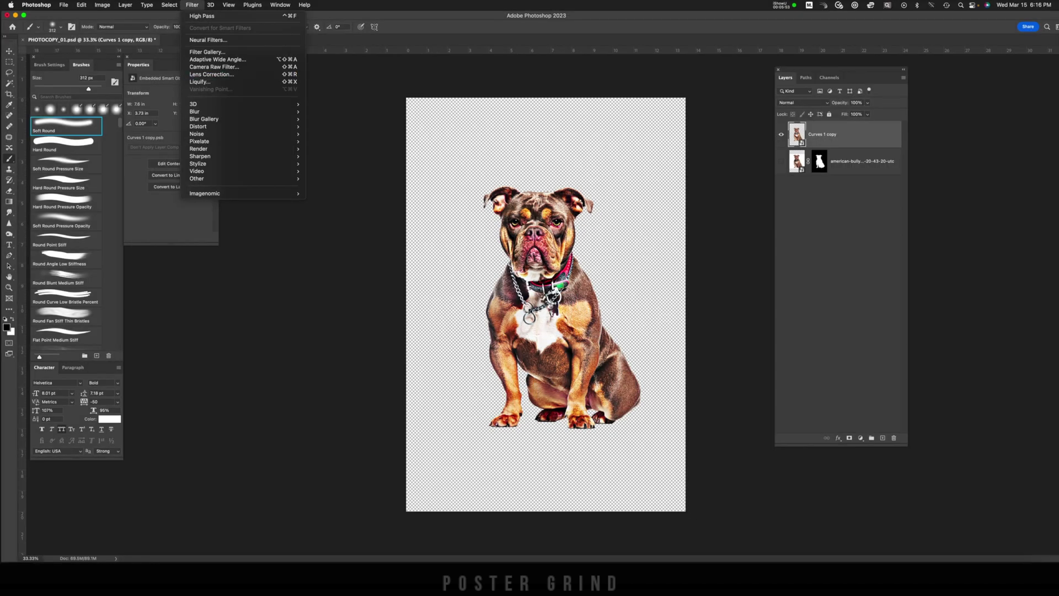
pyautogui.click(207, 52)
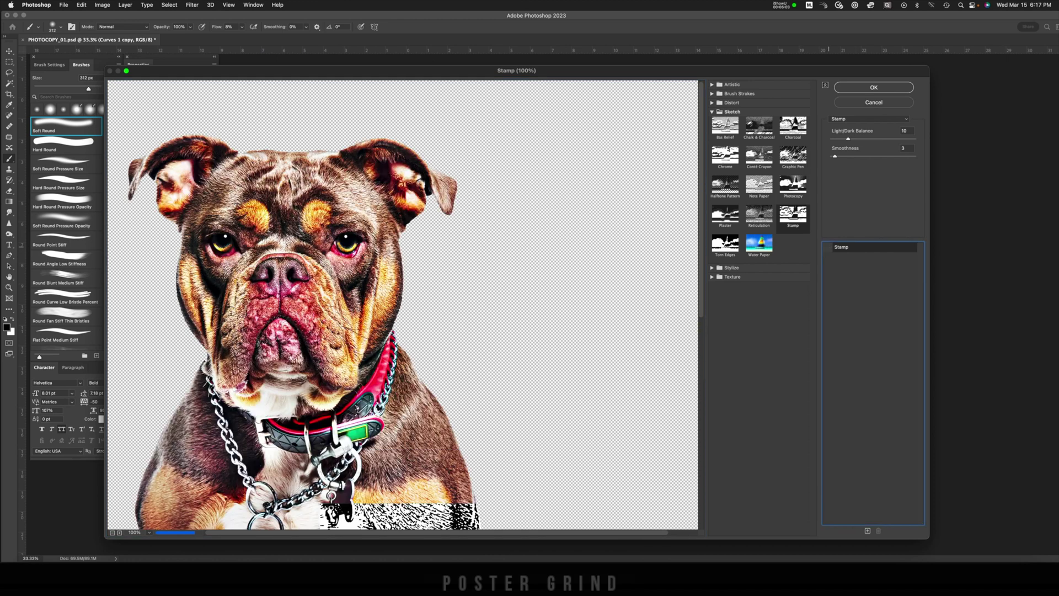
pyautogui.click(827, 247)
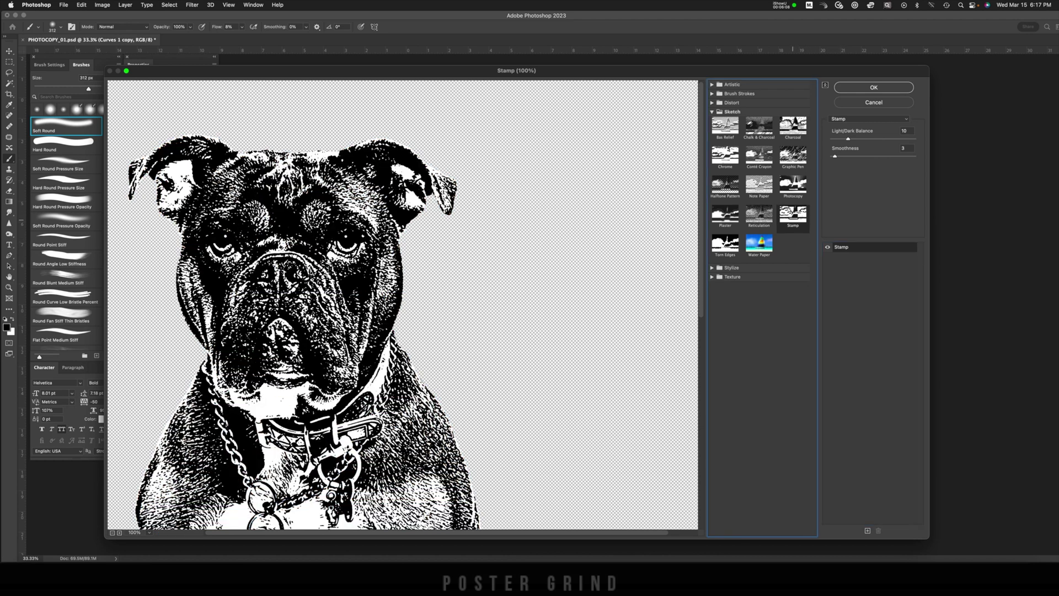
pyautogui.moveTo(600, 68); pyautogui.dragTo(641, 61)
# Set the Stamp effect's Light/Dark Balance to 2, fine-tune its Smoothness and apply the filter.
pyautogui.moveTo(875, 149)
pyautogui.mouseDown()
pyautogui.moveTo(891, 149)
pyautogui.moveTo(874, 149)
pyautogui.moveTo(883, 132)
pyautogui.mouseUp()
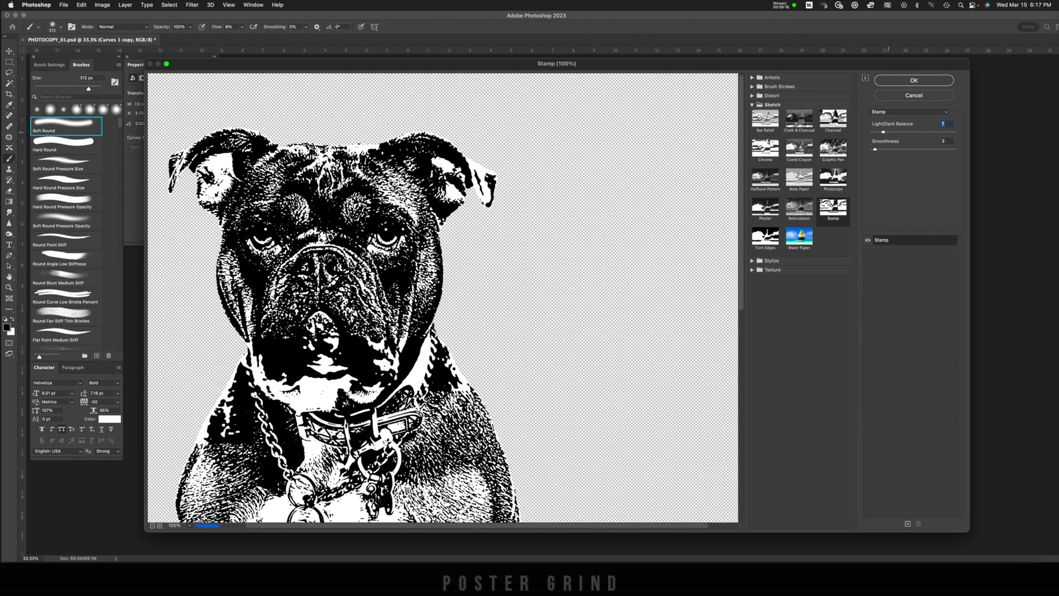
pyautogui.press('Up')
pyautogui.press('Up')
pyautogui.press('Up')
pyautogui.press('Up')
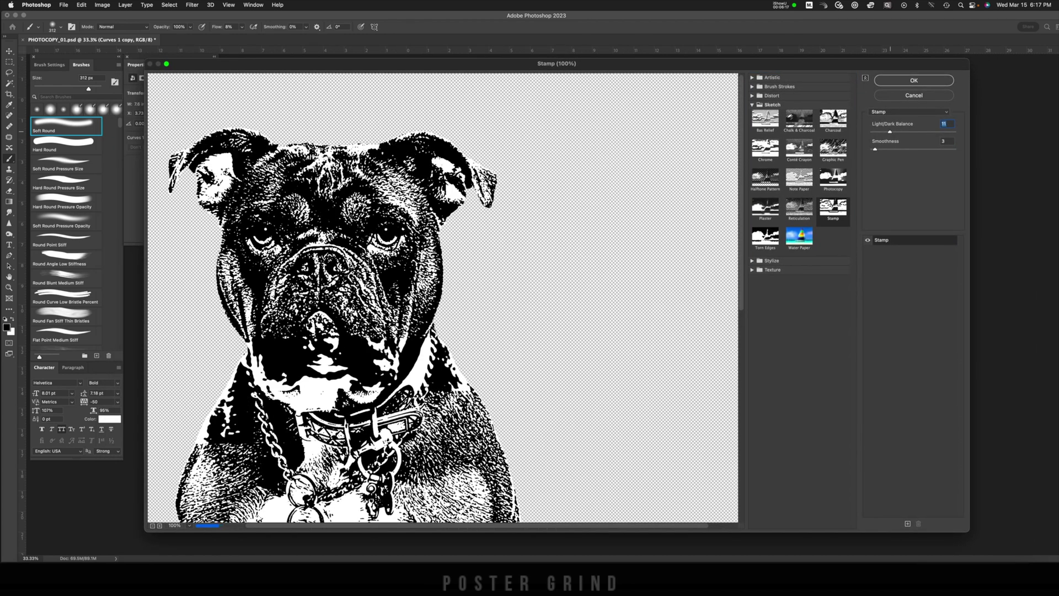
pyautogui.press('Down')
pyautogui.press('Down')
pyautogui.press('Down')
pyautogui.press('Down')
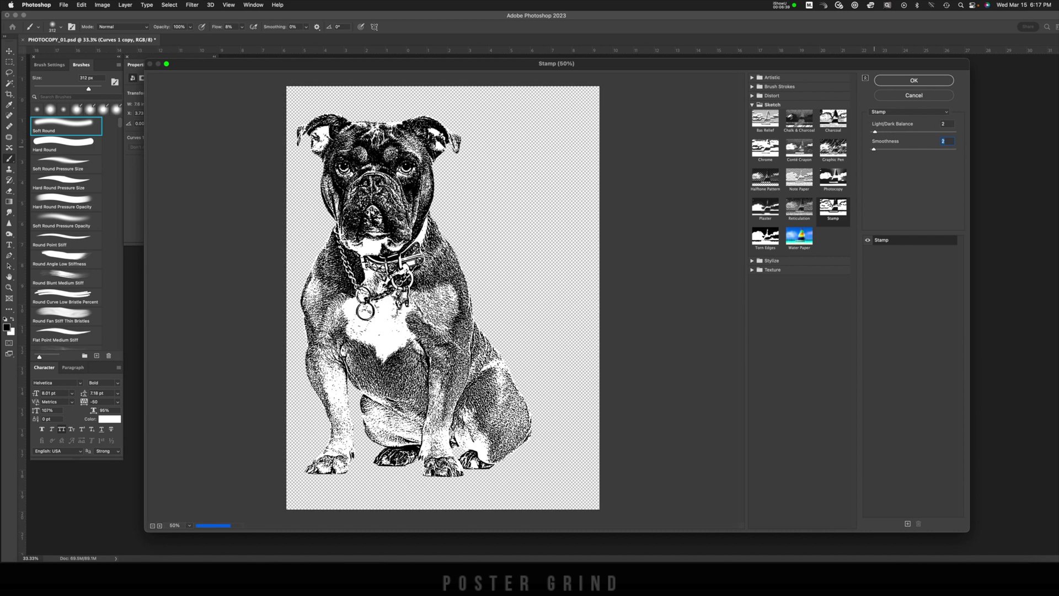
pyautogui.press('Up')
pyautogui.press('Up')
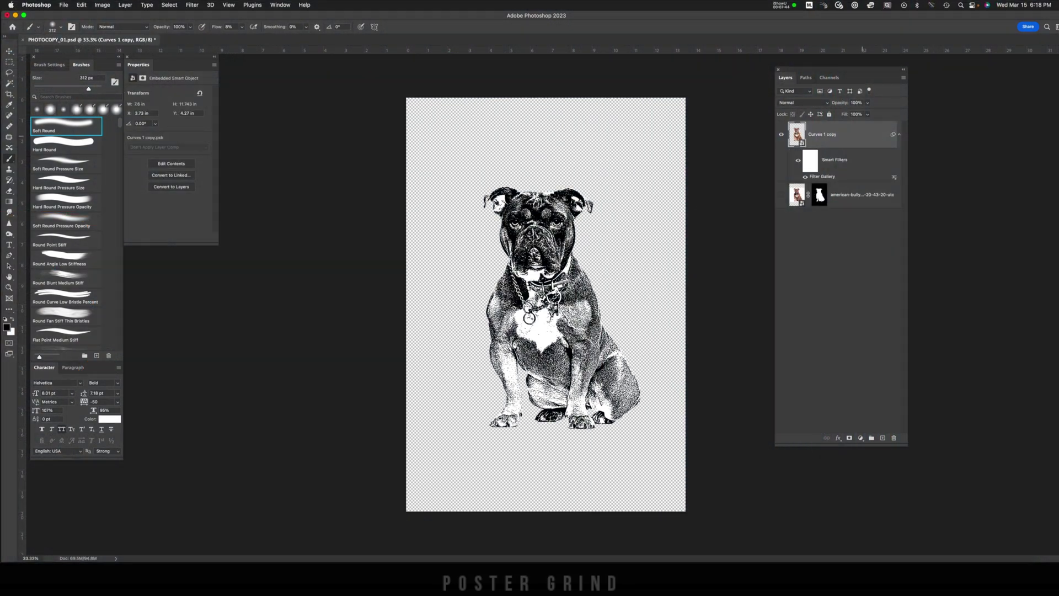
# Add a black 20 px Stroke layer style positioned outside the dog.
pyautogui.doubleClick(864, 135)
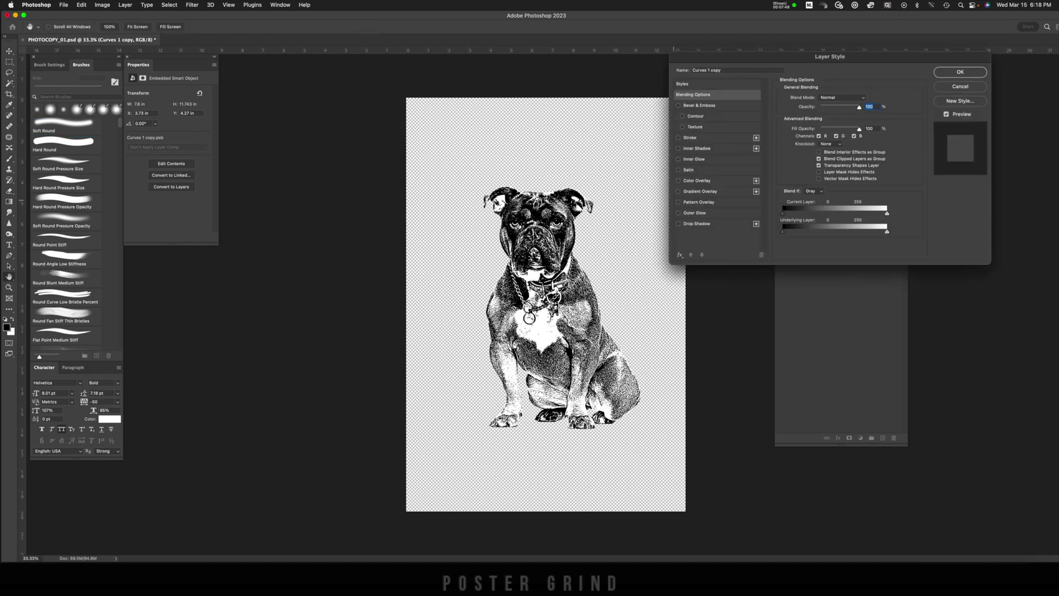
pyautogui.click(700, 137)
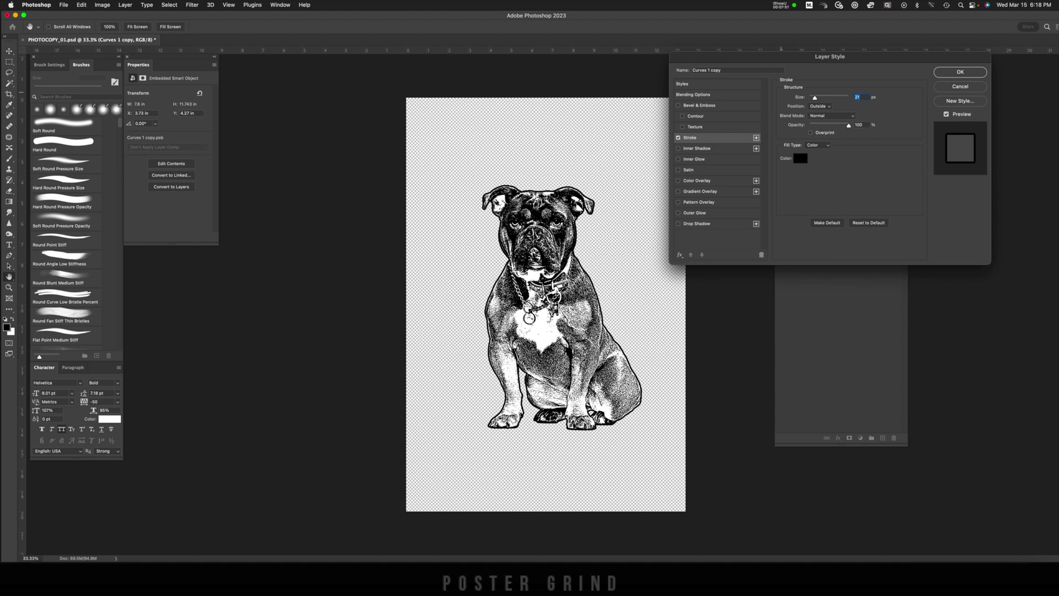
pyautogui.moveTo(815, 98); pyautogui.dragTo(824, 97)
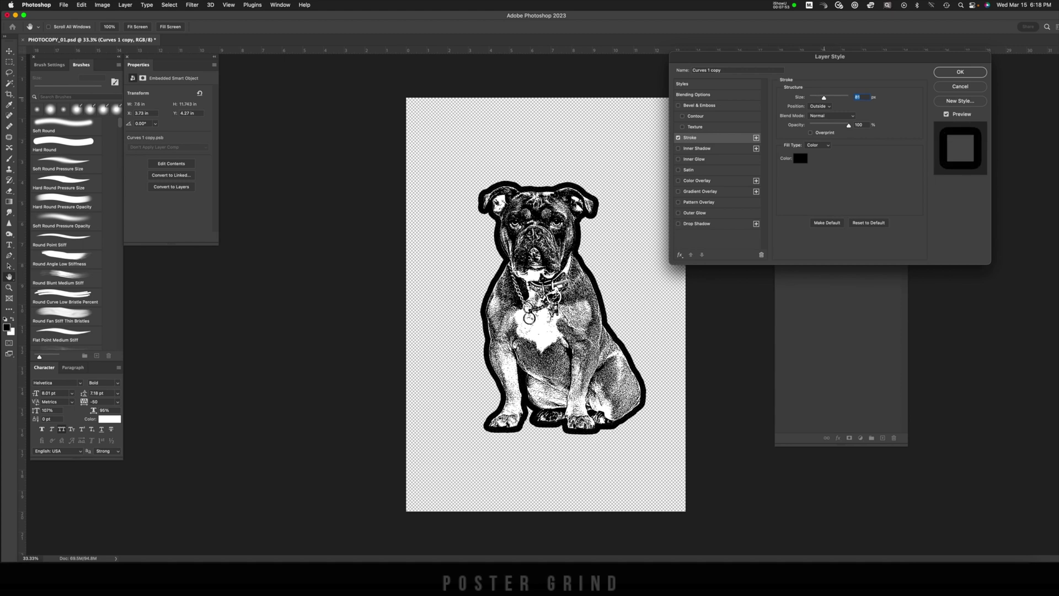
pyautogui.write('21')
pyautogui.click(821, 106)
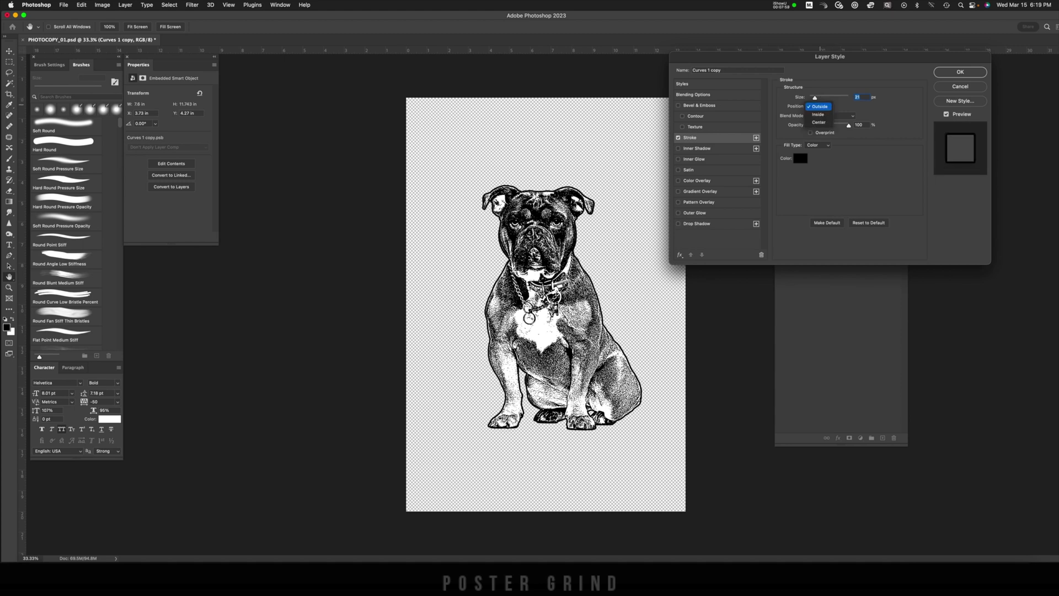
pyautogui.click(819, 107)
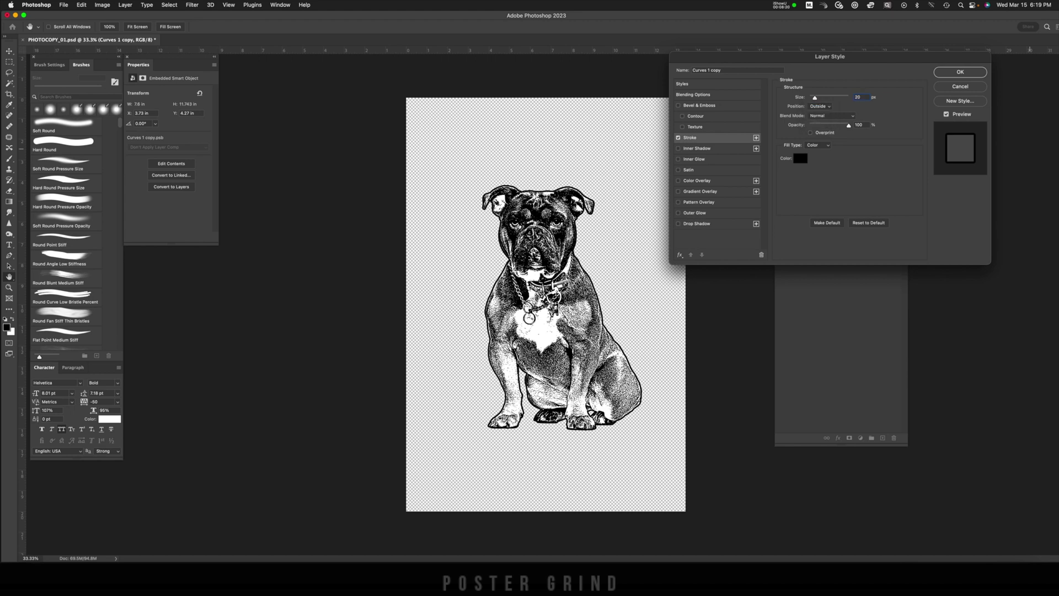
pyautogui.press('Return')
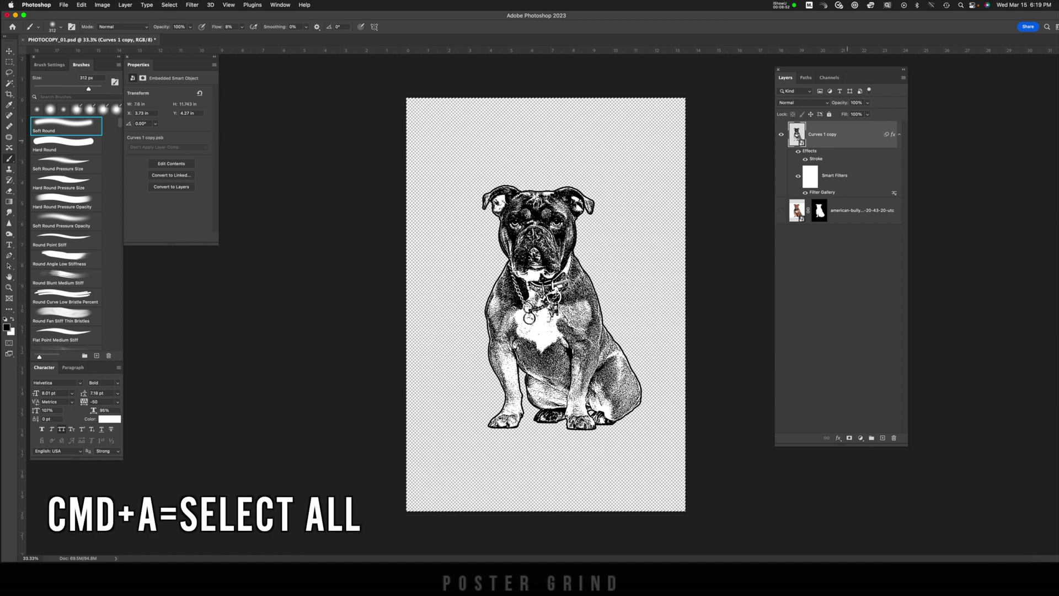
# Copy the selected canvas as merged artwork and switch to Illustrator.
pyautogui.press('shift+super+c')
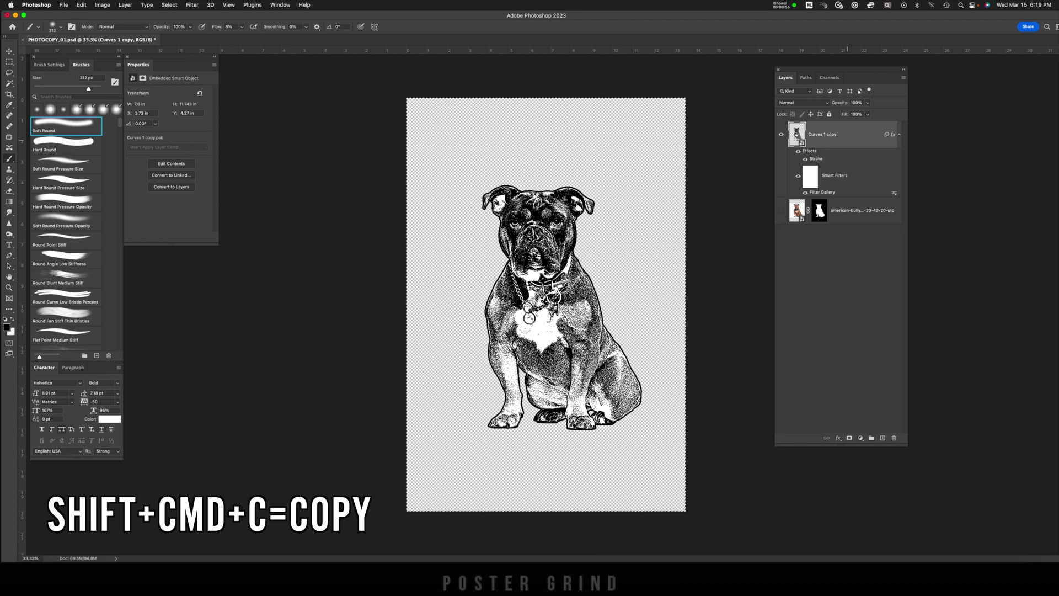
pyautogui.click(349, 559)
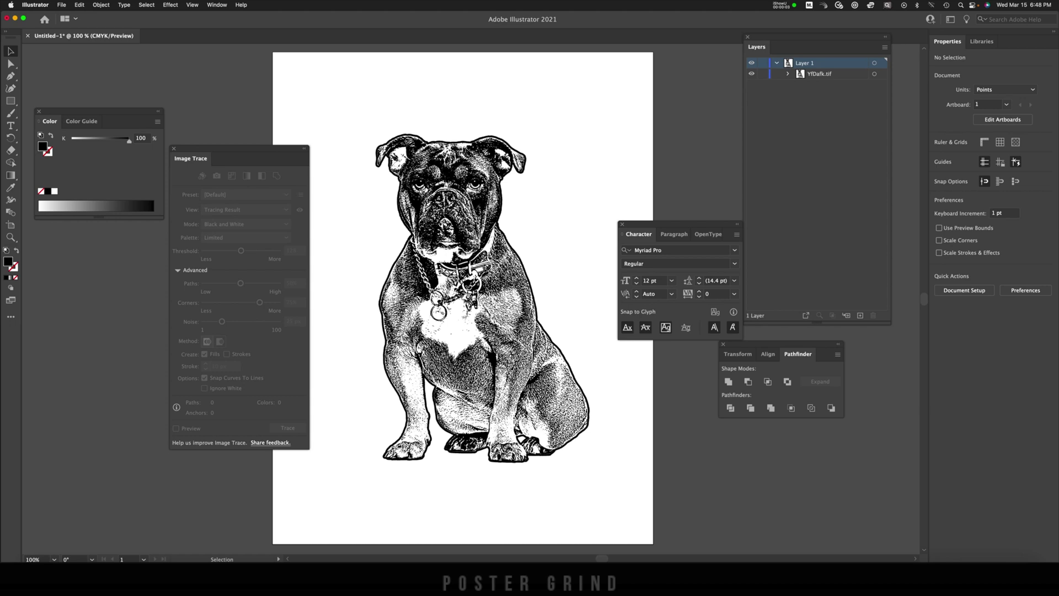
# Select the pasted dog image and run Image Trace on it with the default black-and-white settings.
pyautogui.moveTo(238, 148)
pyautogui.mouseDown()
pyautogui.moveTo(161, 149)
pyautogui.moveTo(178, 152)
pyautogui.mouseUp()
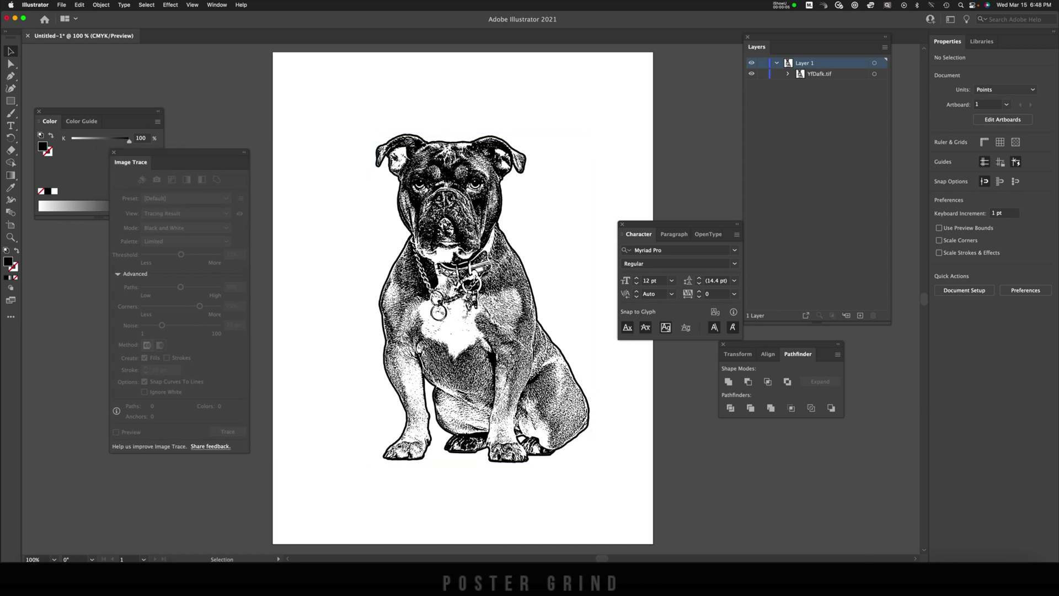
pyautogui.click(216, 5)
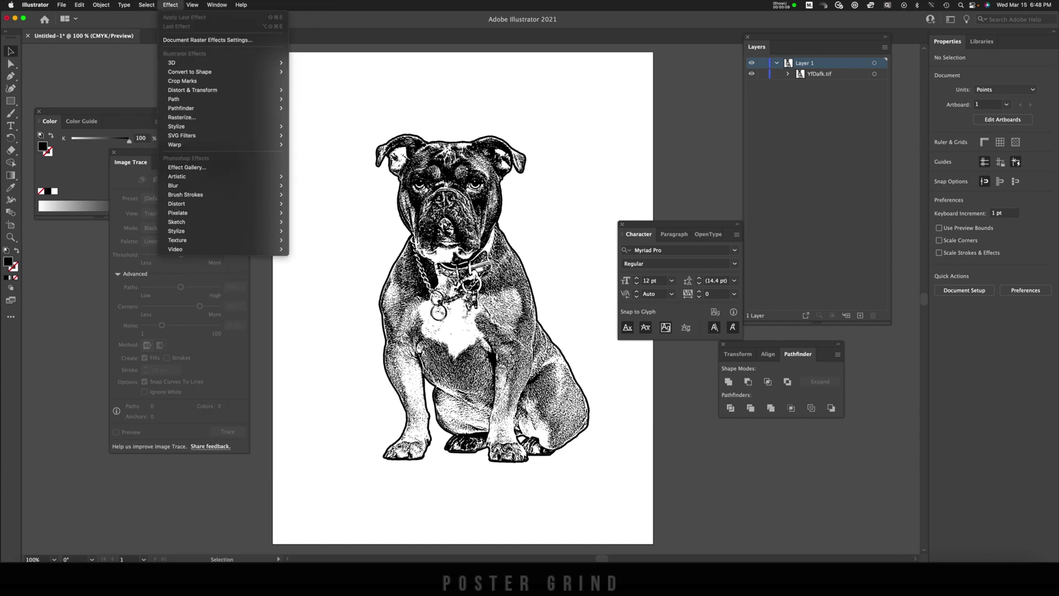
pyautogui.press('Escape')
pyautogui.click(482, 298)
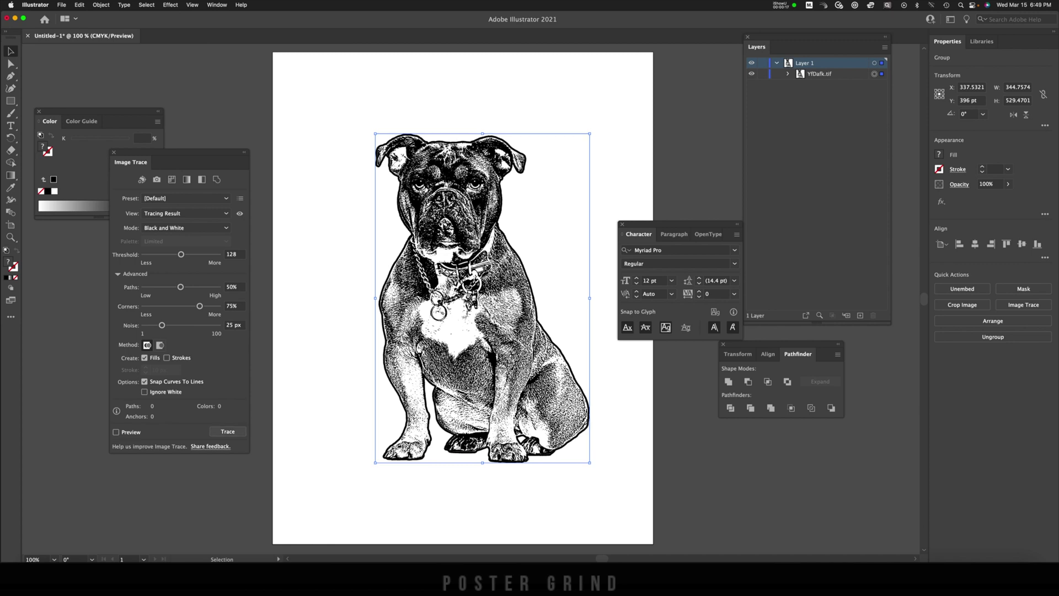
pyautogui.click(227, 432)
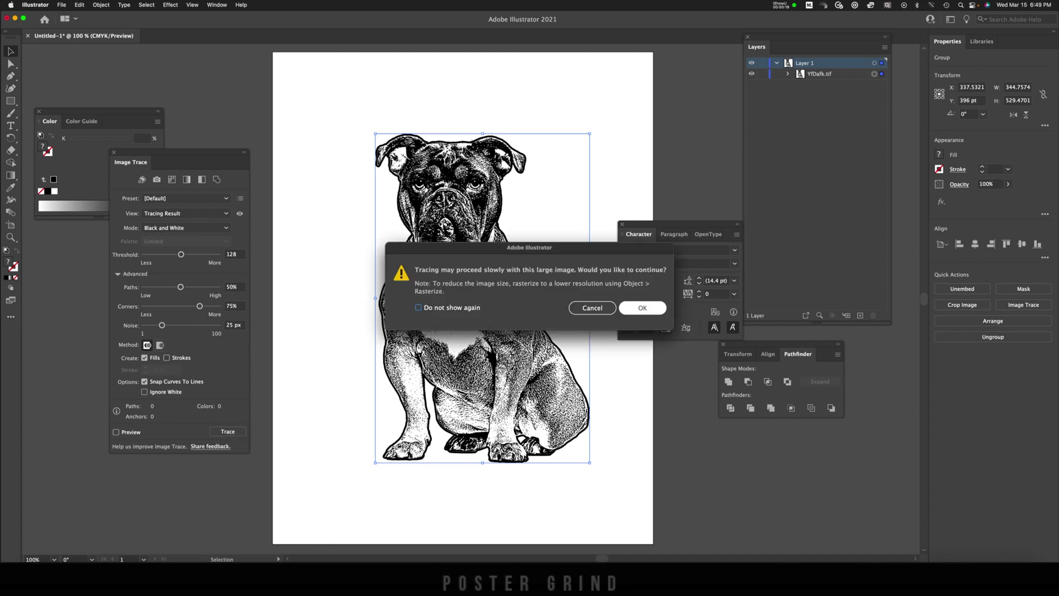
pyautogui.press('Return')
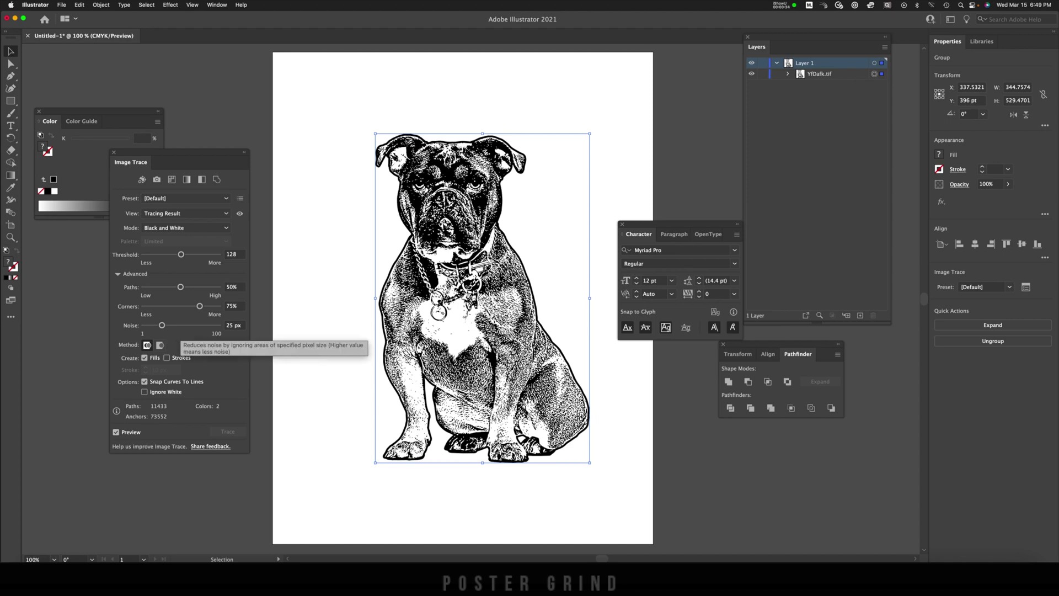
# Refine the trace with threshold 72, paths 61%, noise 10 px and Ignore White enabled, and expand it into vector paths.
pyautogui.moveTo(161, 325); pyautogui.dragTo(155, 325)
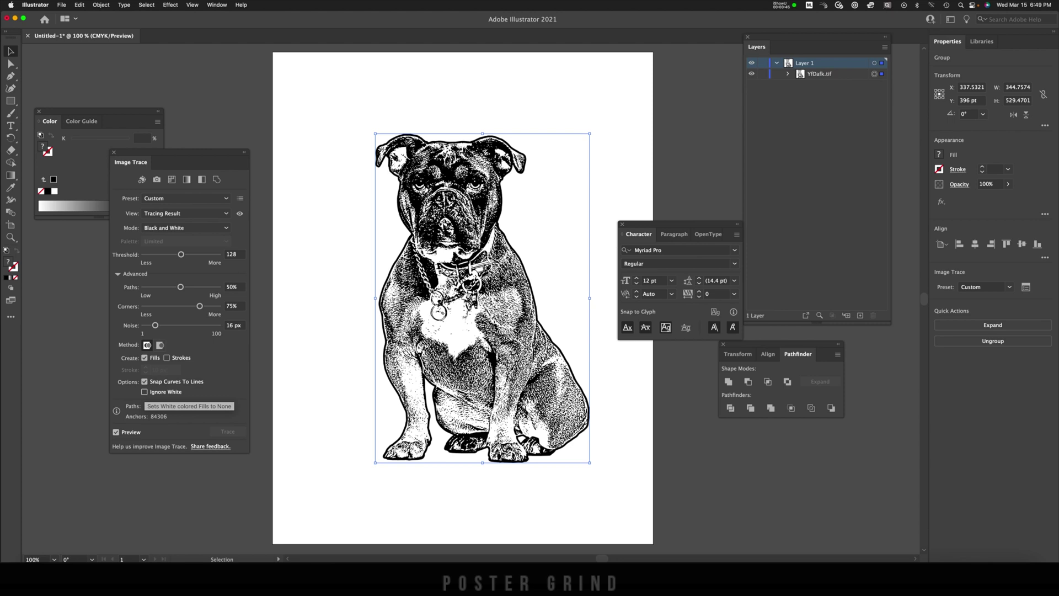
pyautogui.click(144, 392)
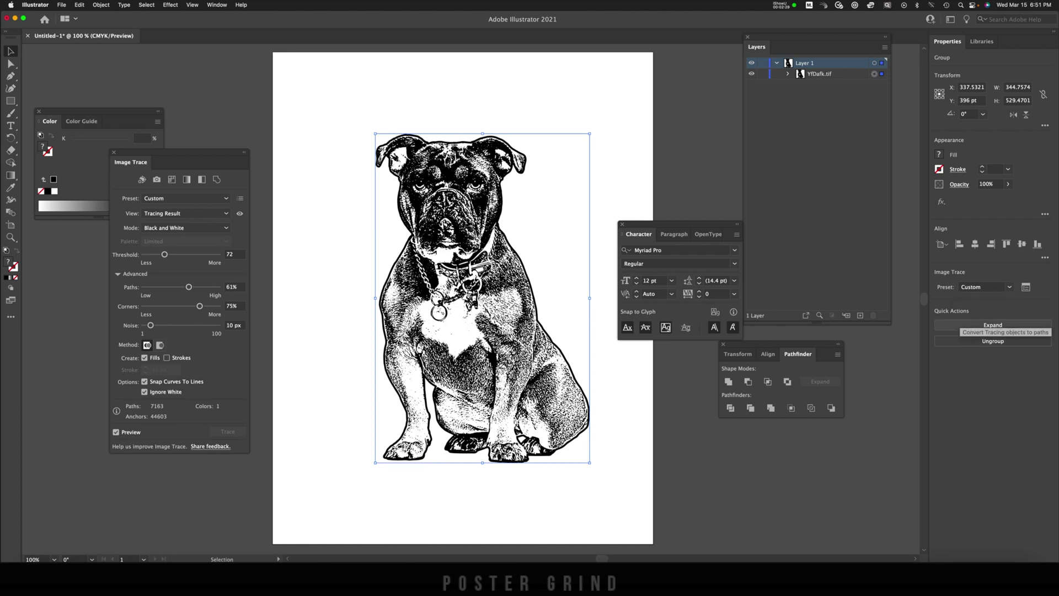
pyautogui.click(993, 324)
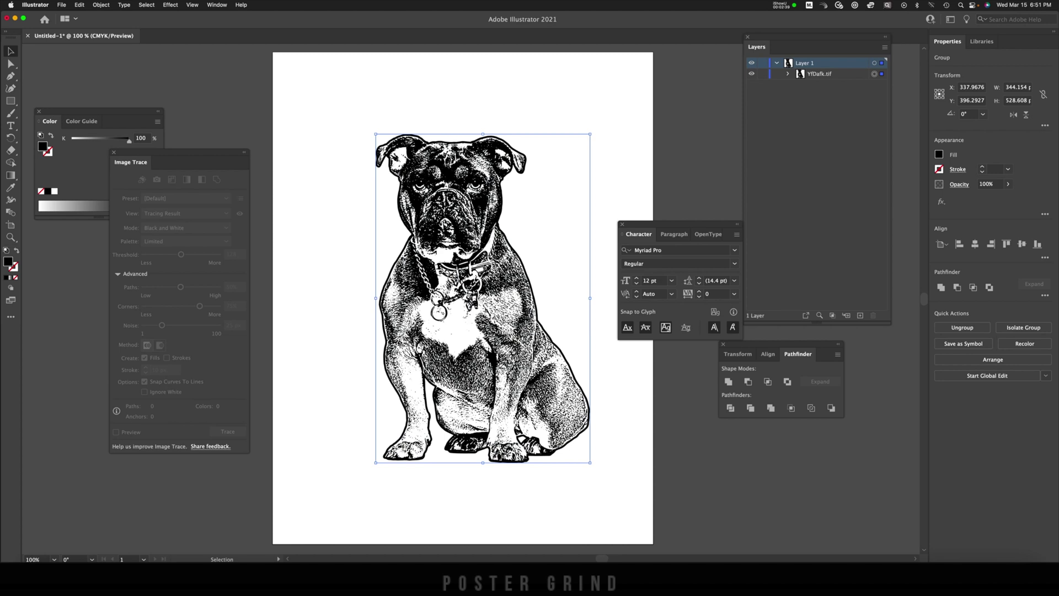
# Inspect the expanded trace's nested group and paths in the layer structure.
pyautogui.click(788, 73)
pyautogui.click(799, 84)
pyautogui.scroll(-5, 816, 182)
pyautogui.hscroll(-2, 483, 298)
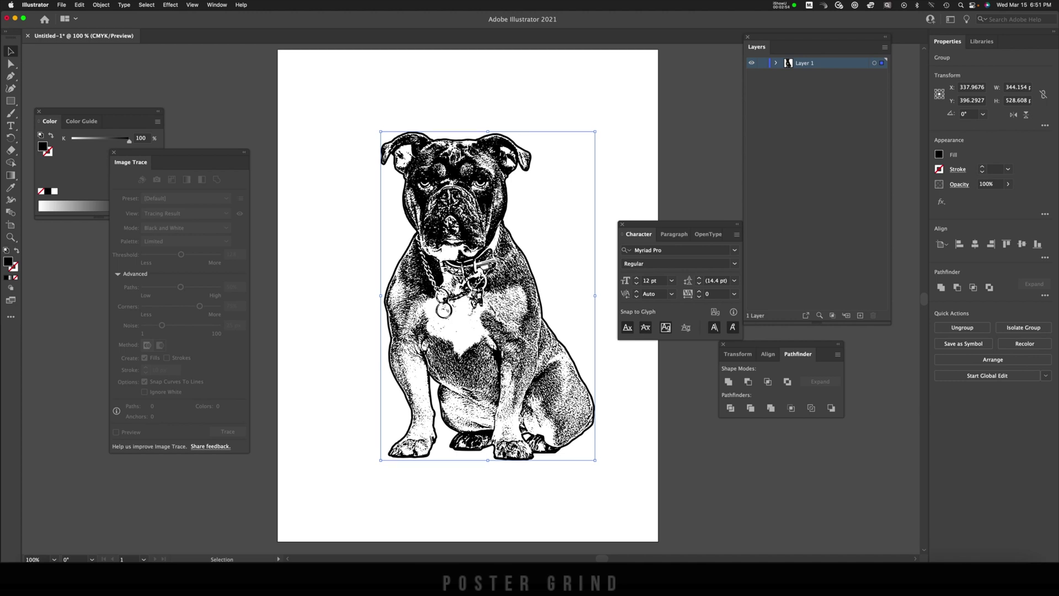